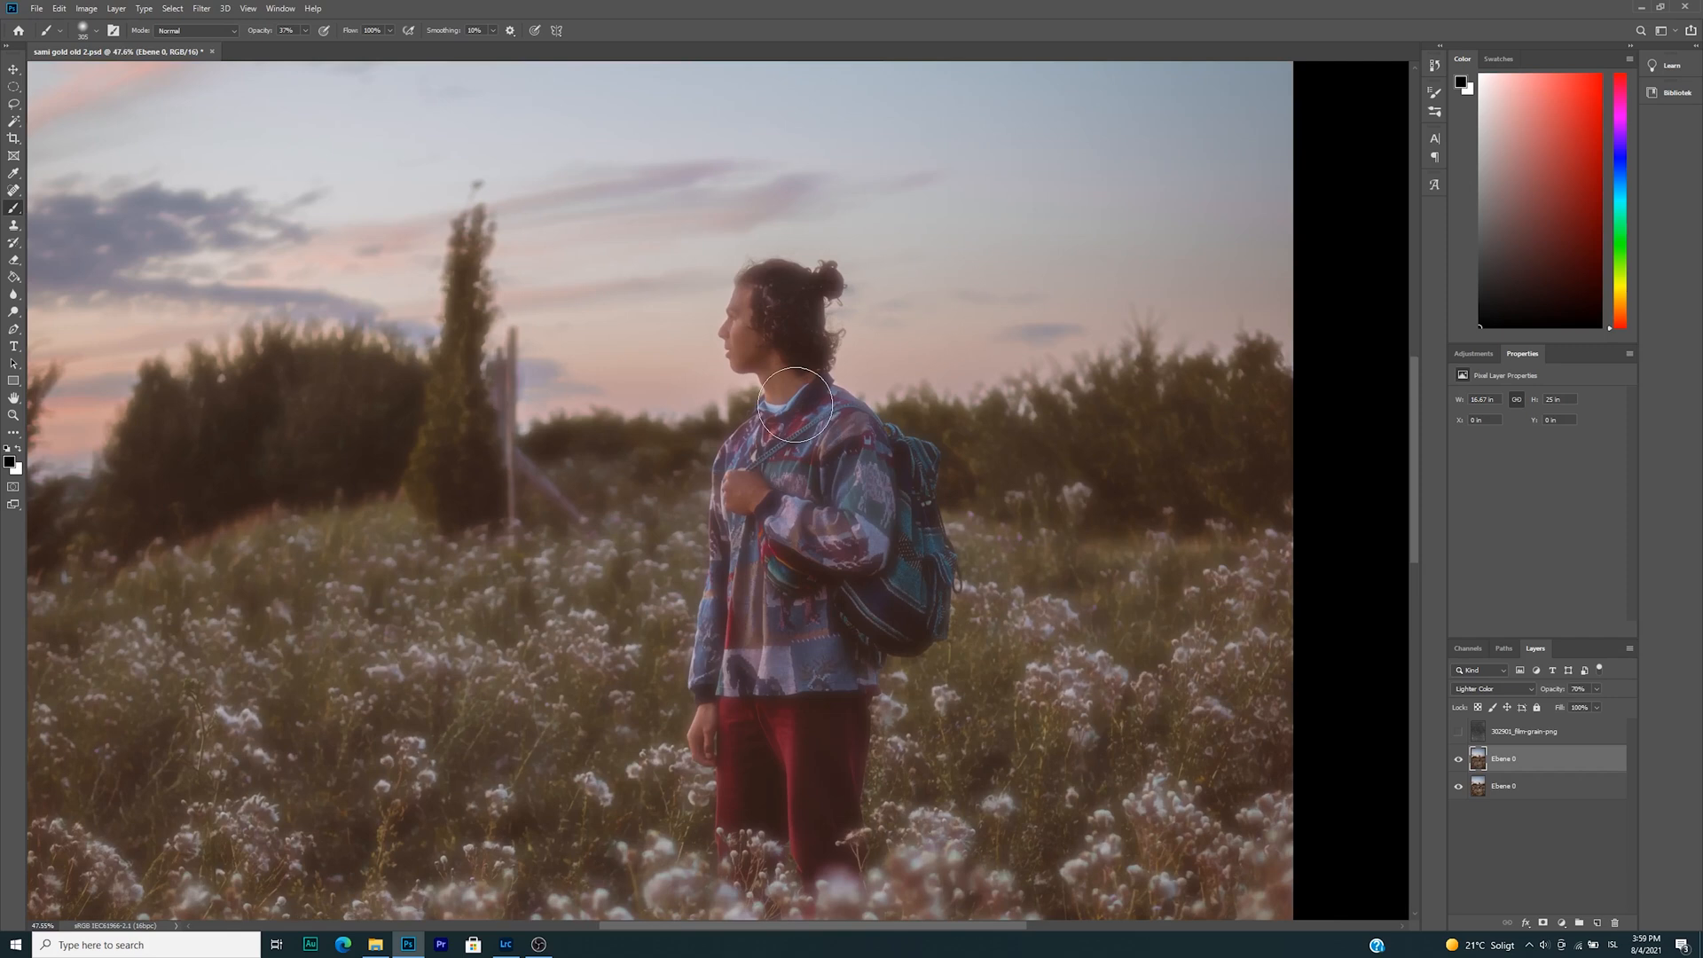
- Resize the soft brush to suit the man's head and add a layer mask to the upper Ebene 0 layer
scroll(792, 353, "up", 3)
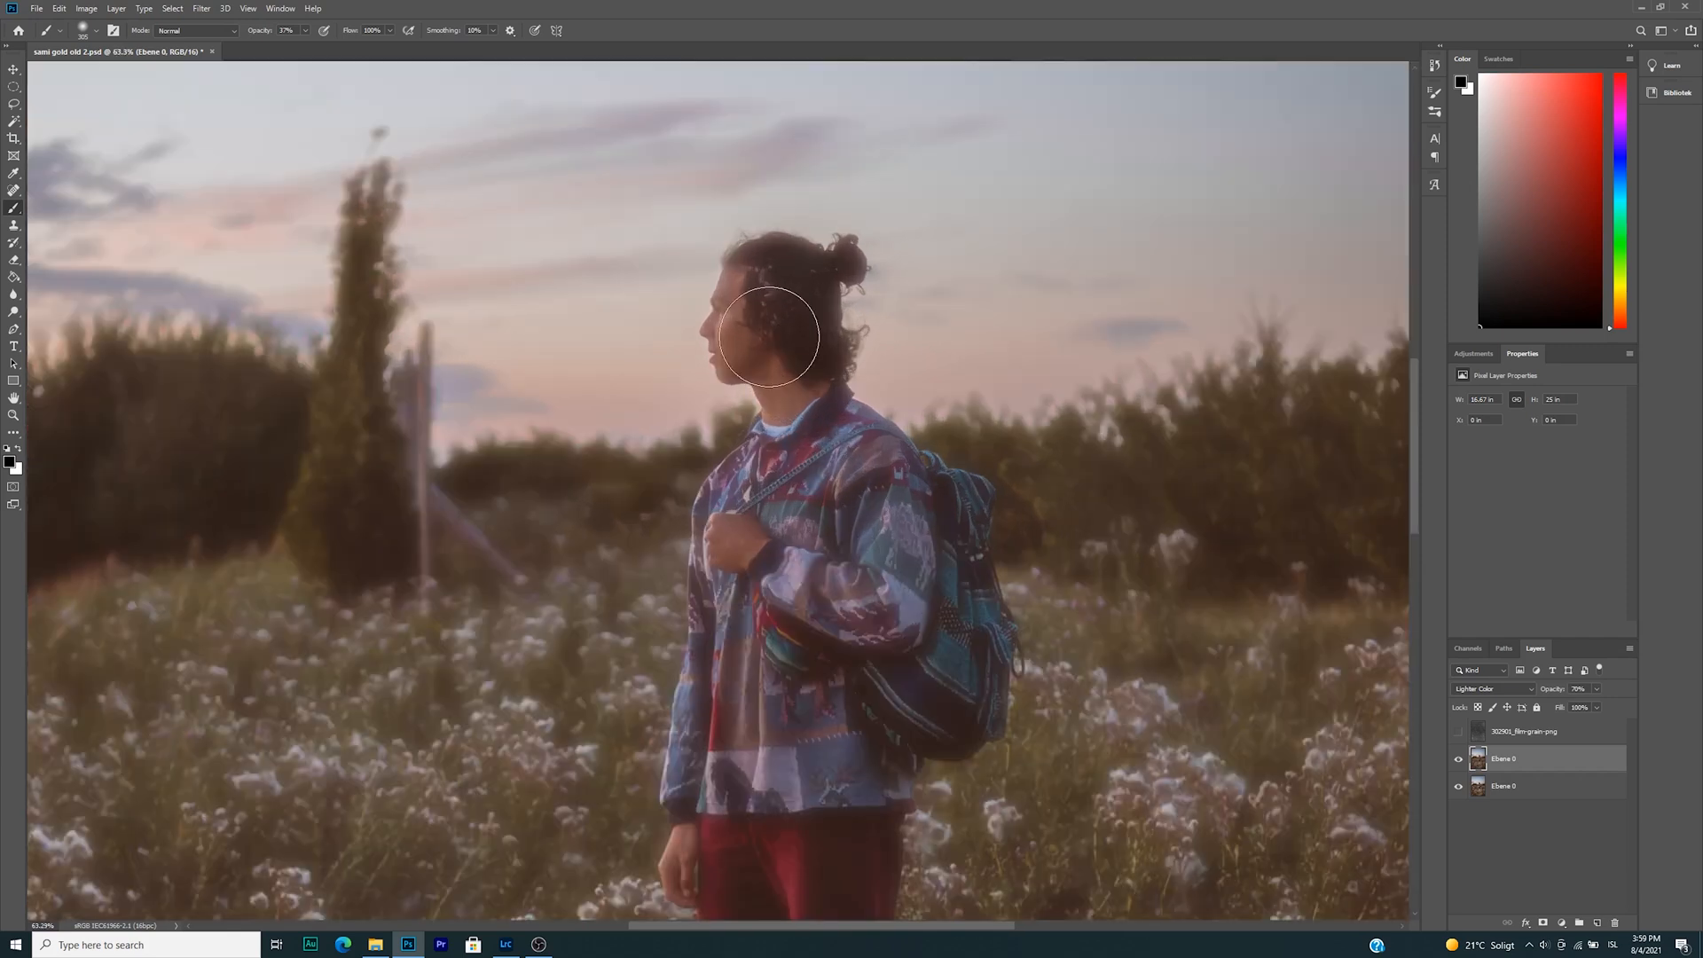
mouse_move(769, 337)
left_mouse_down()
mouse_move(790, 277)
mouse_move(753, 312)
mouse_move(748, 335)
mouse_move(785, 288)
left_mouse_up()
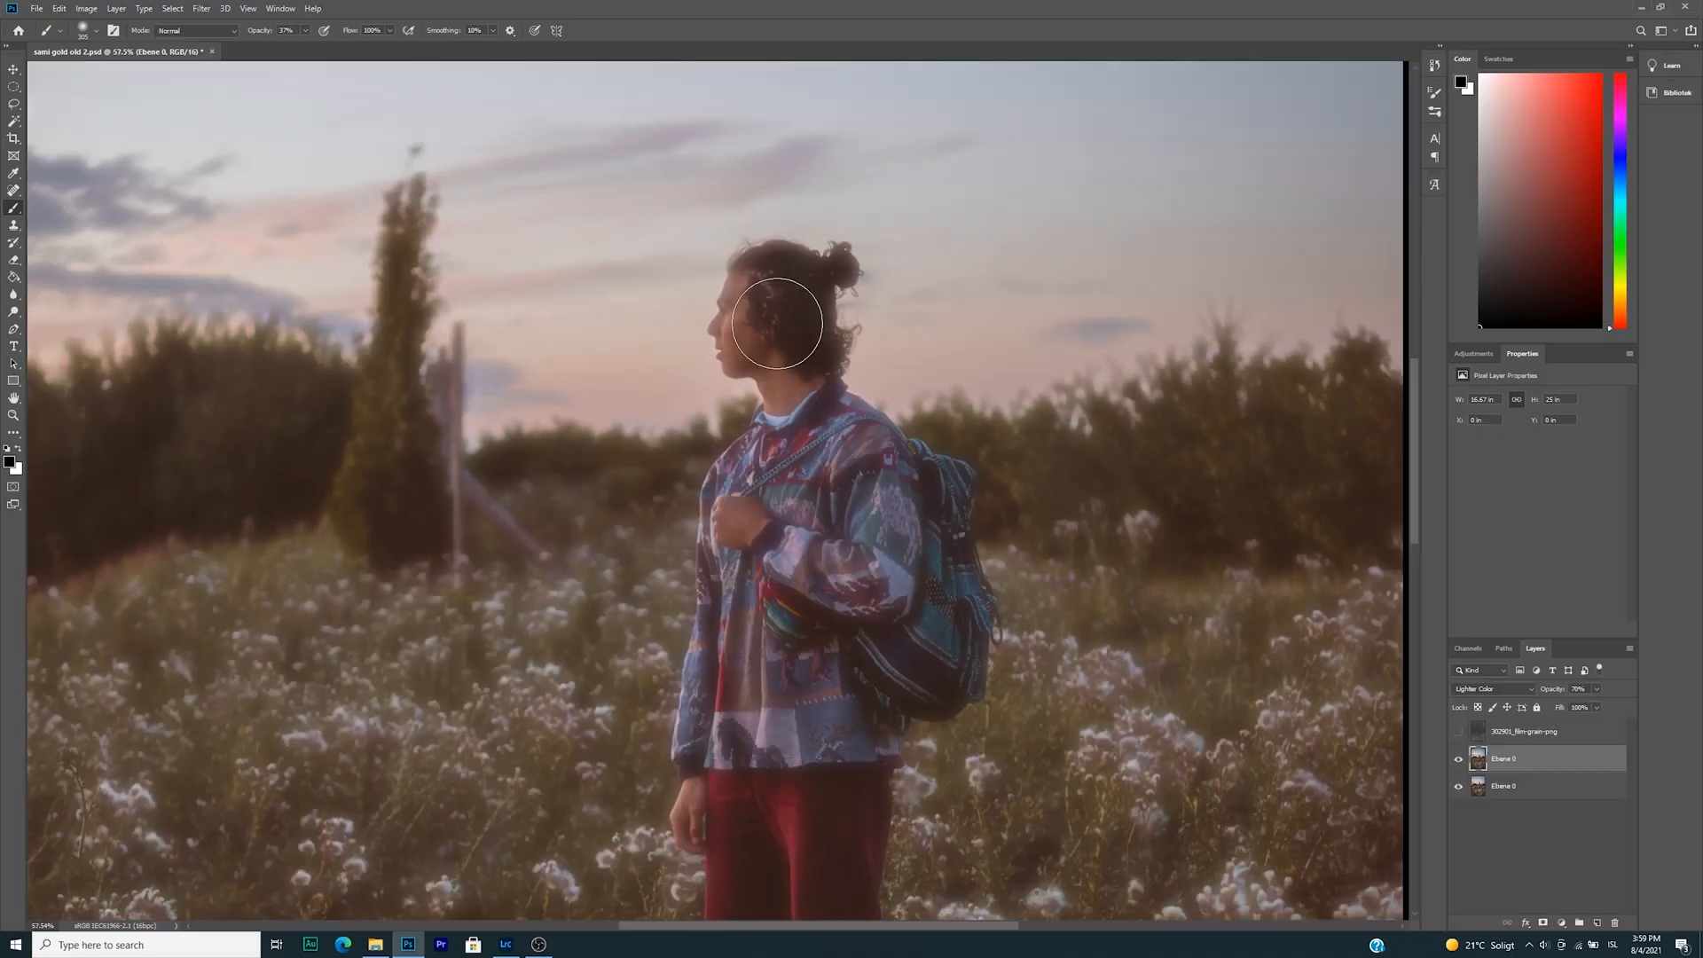
scroll(777, 324, "up", 2)
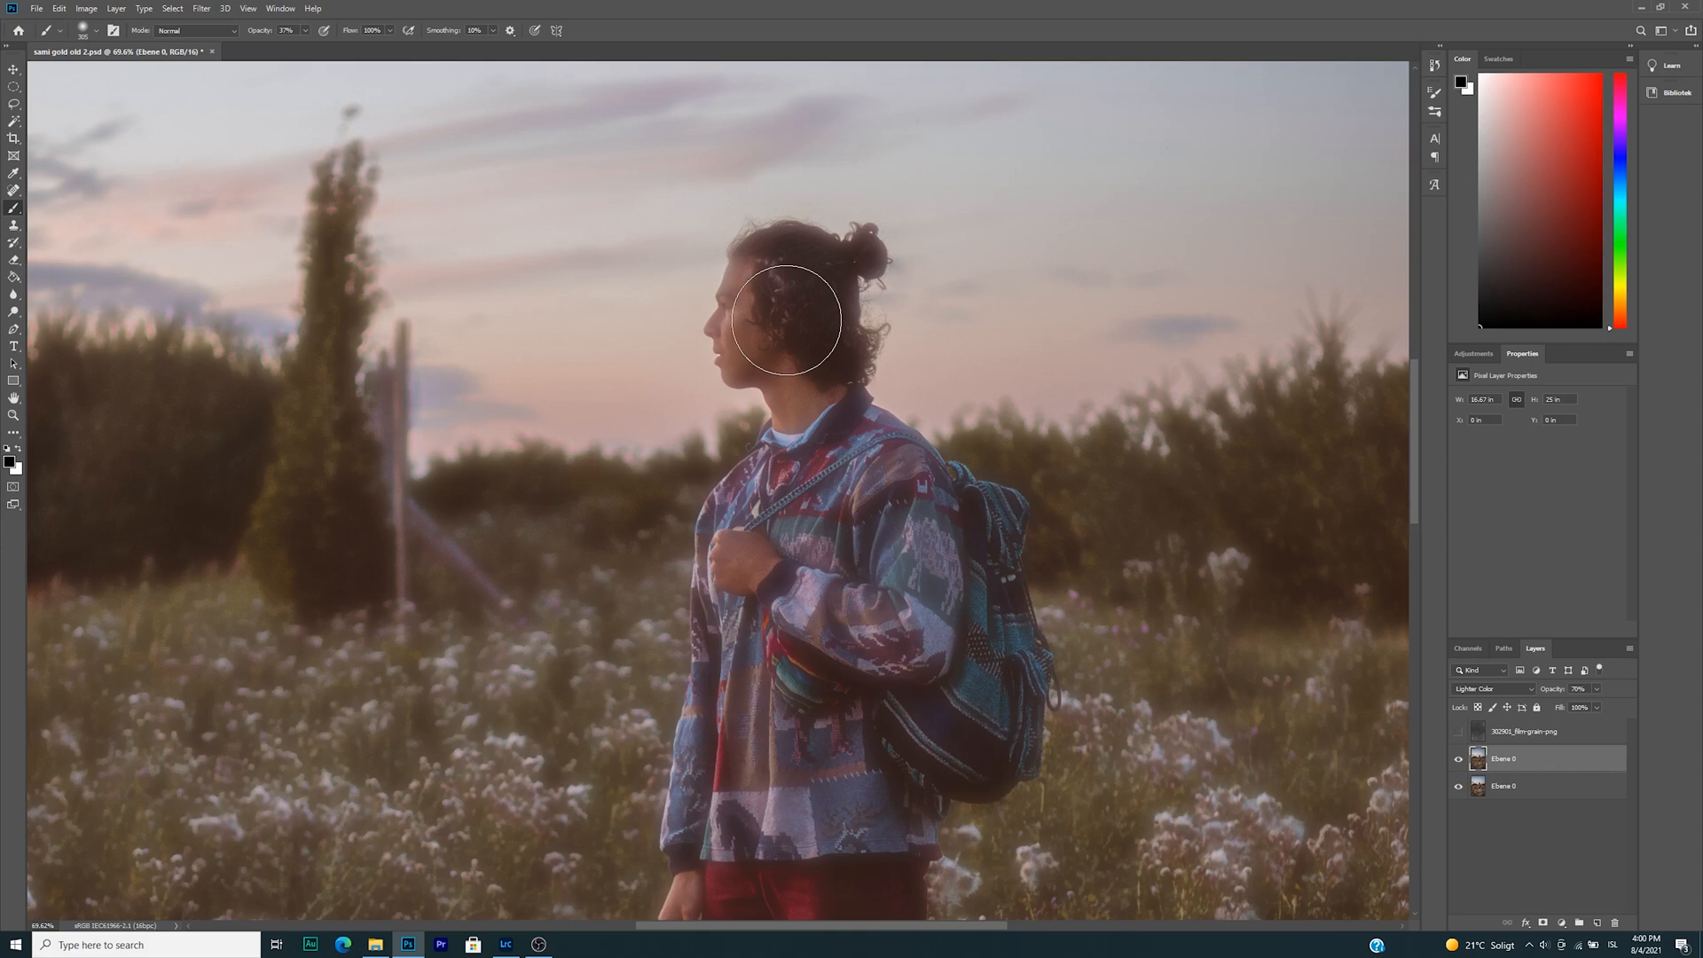
right_click(786, 320, "alt")
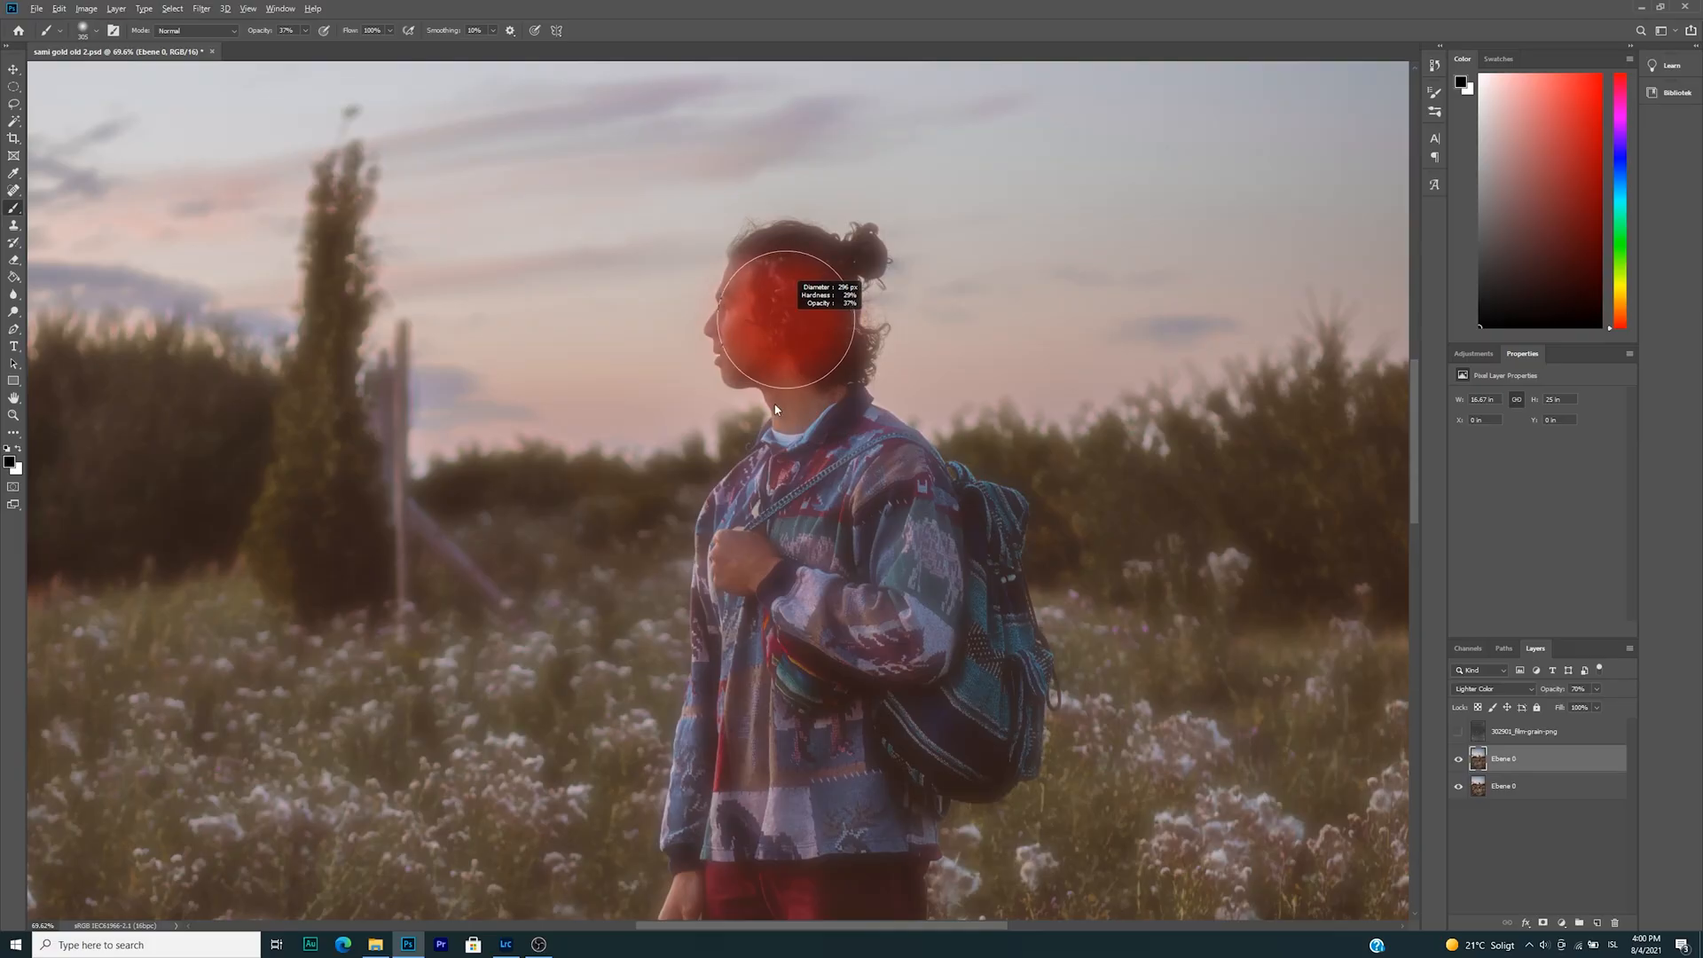
left_click_drag(771, 410, 769, 410)
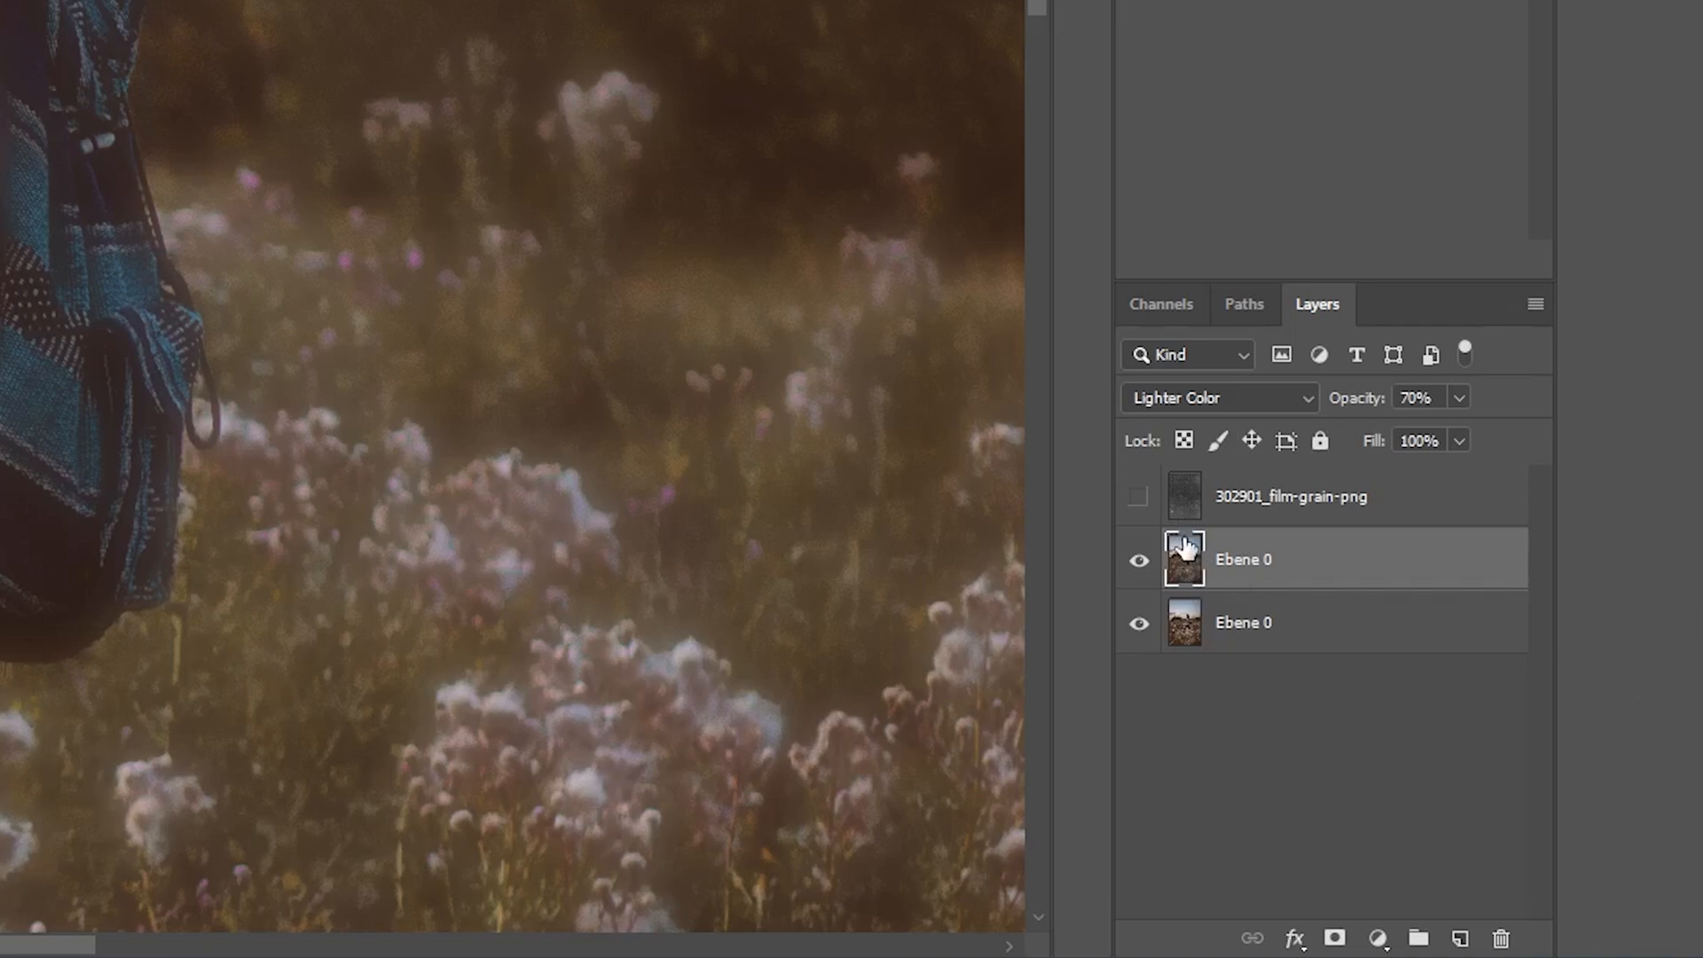
left_click(1335, 939)
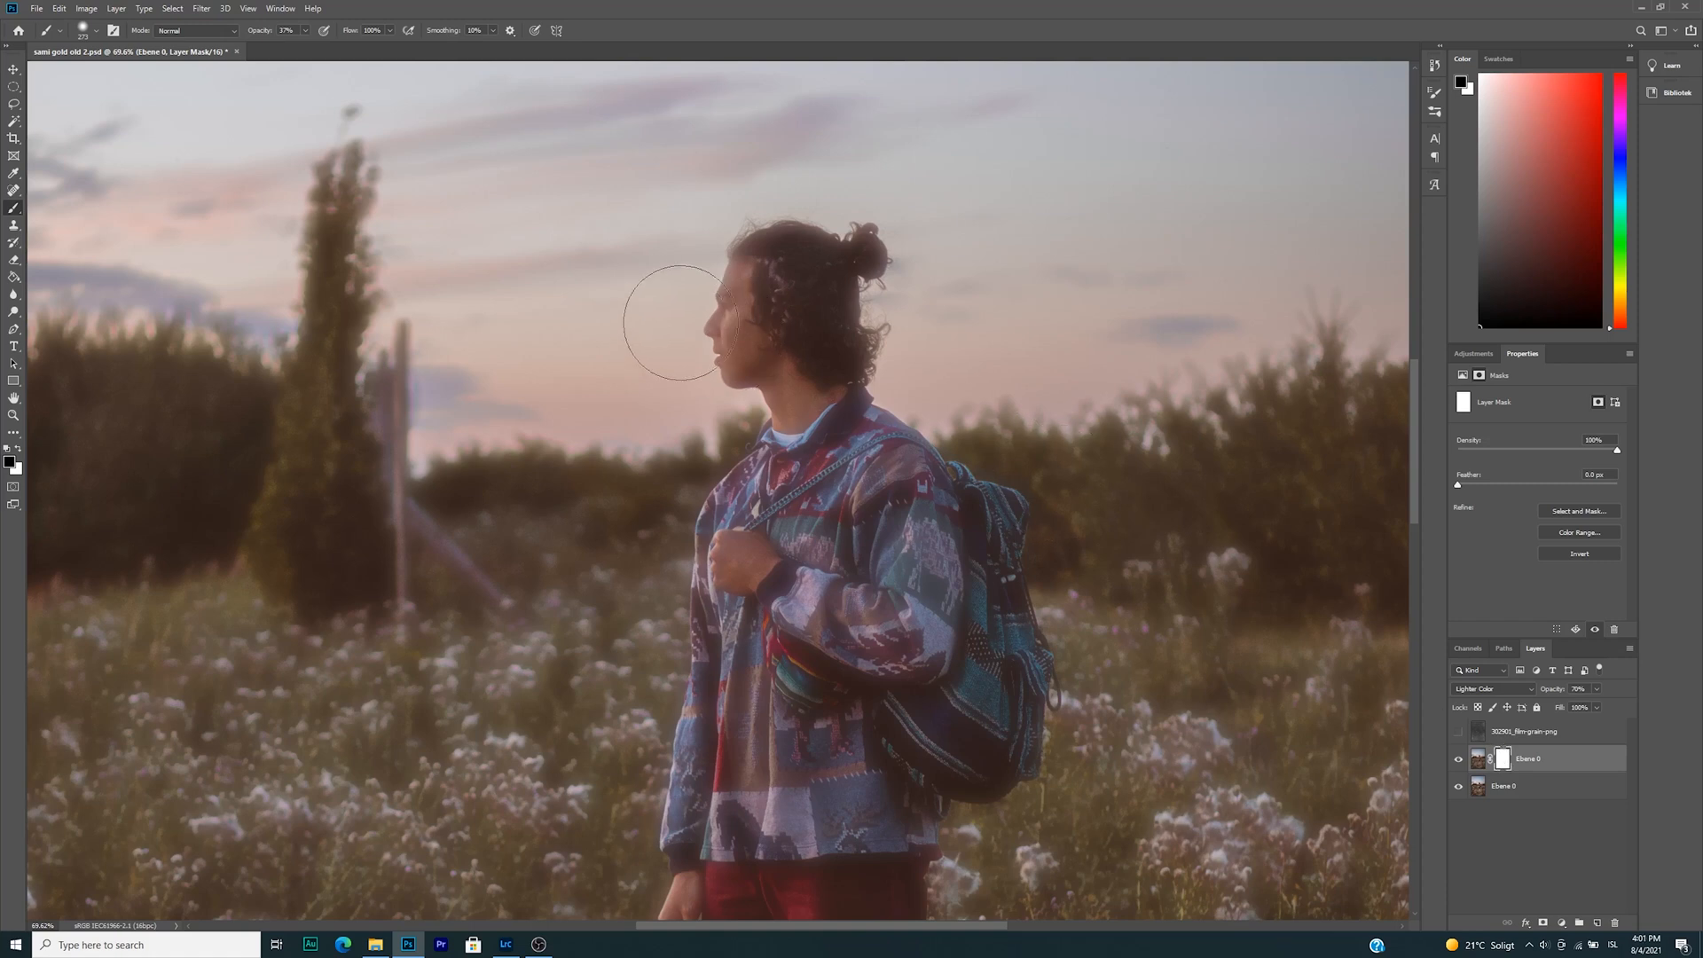
- Paint black at 37% opacity on the upper Ebene 0 mask over the man's face, jacket and trousers to reduce the glow there
scroll(724, 325, "down", 1)
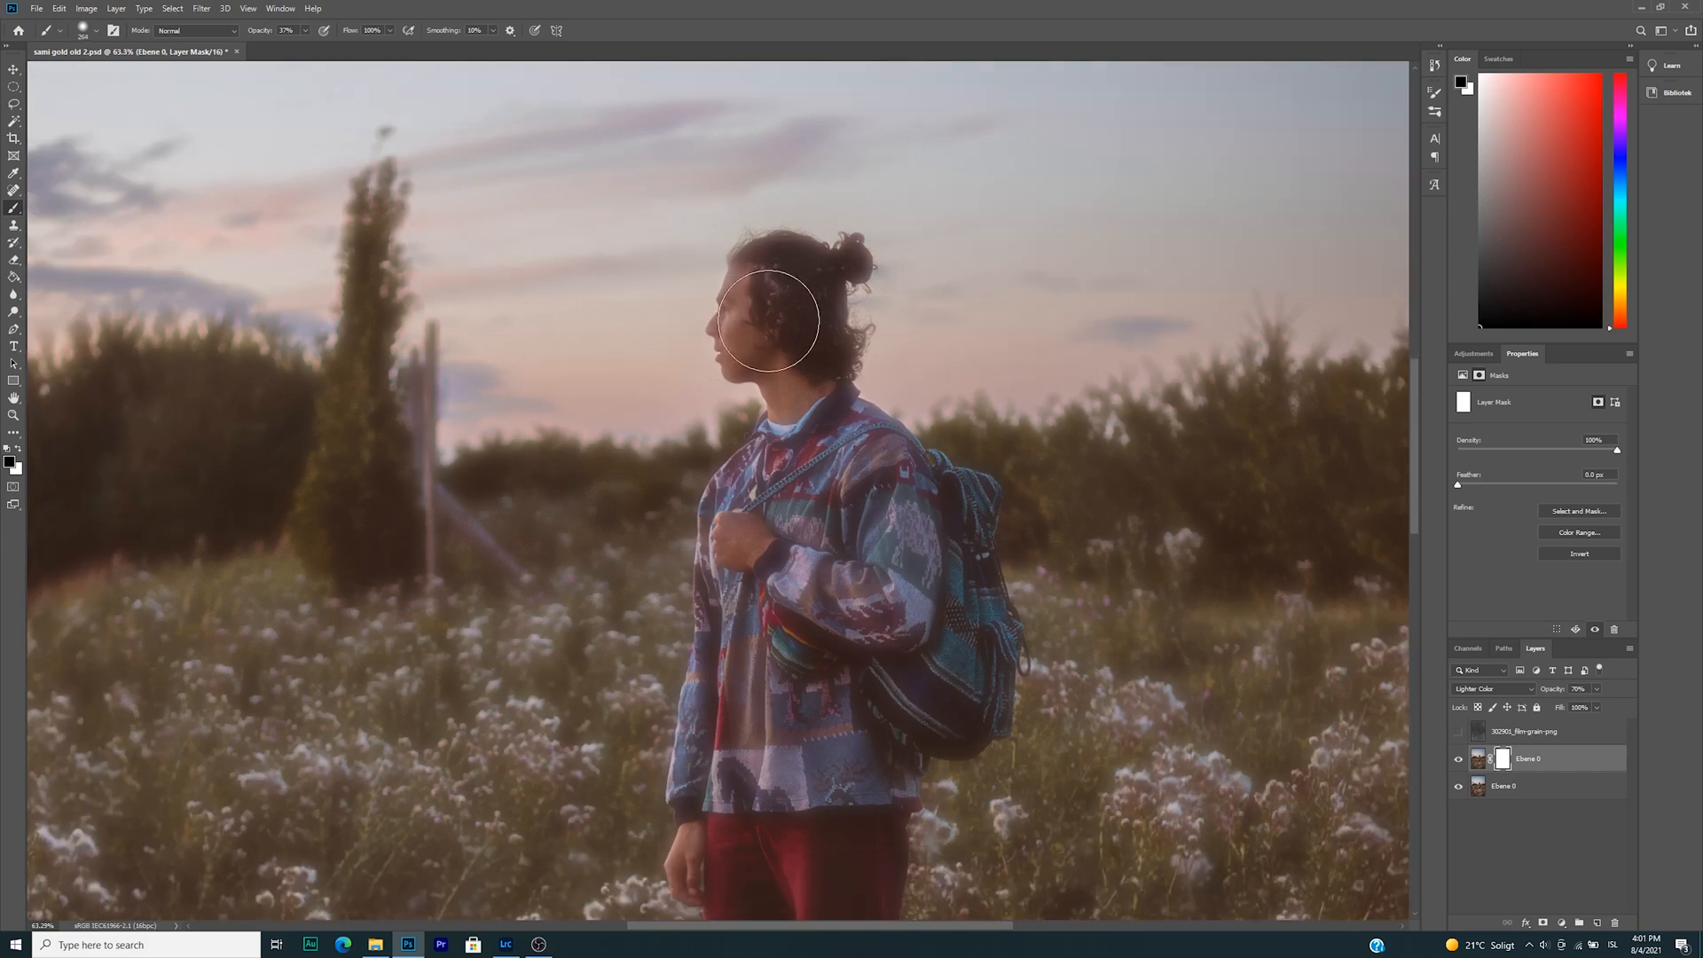
mouse_move(777, 315)
left_mouse_down()
mouse_move(797, 286)
mouse_move(834, 443)
left_mouse_up()
scroll(772, 621, "down", 5)
left_click_drag(796, 431, 692, 532)
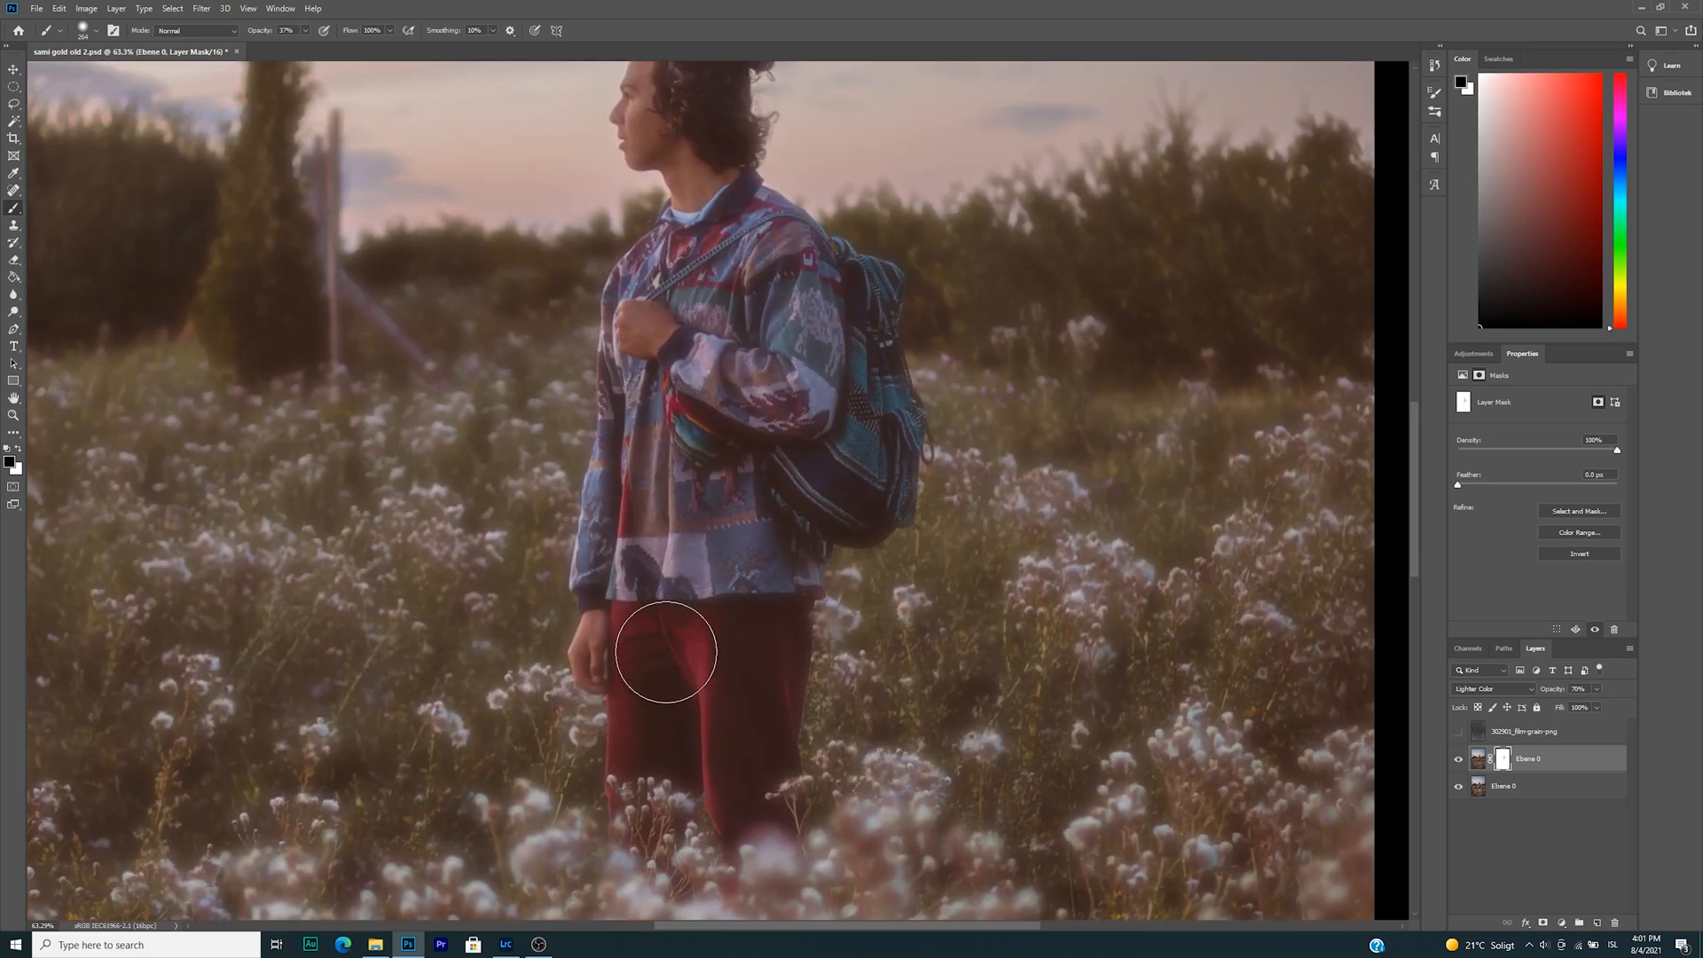
left_click_drag(742, 571, 733, 647)
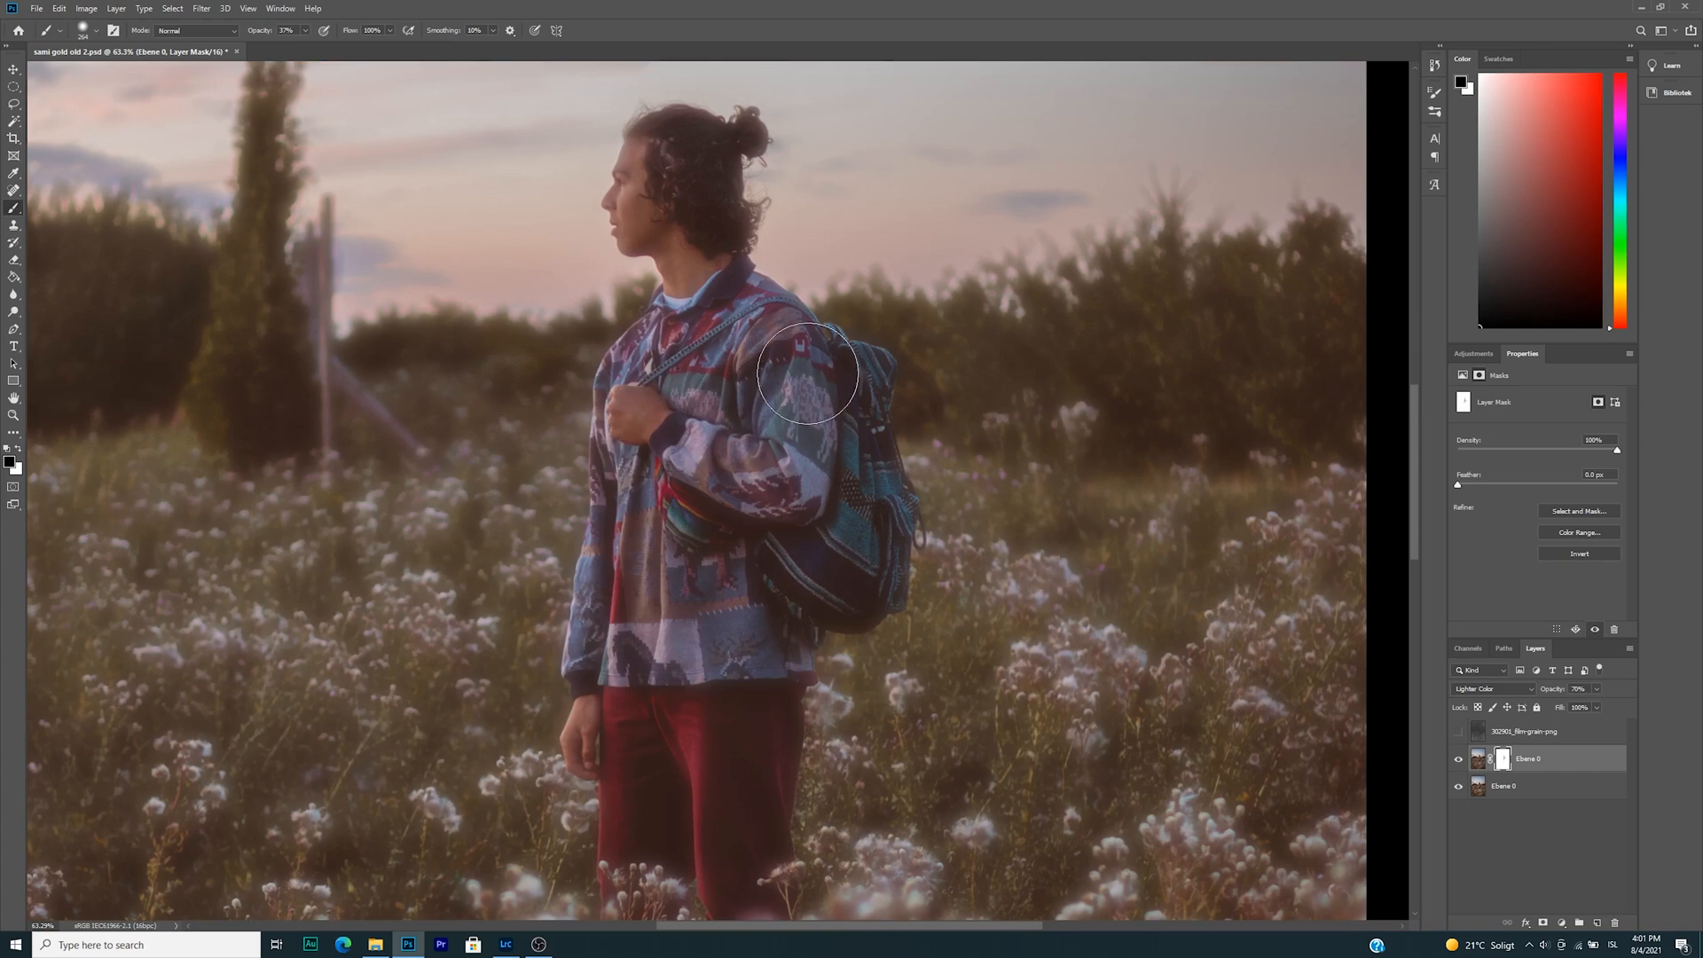
left_click_drag(701, 328, 741, 434)
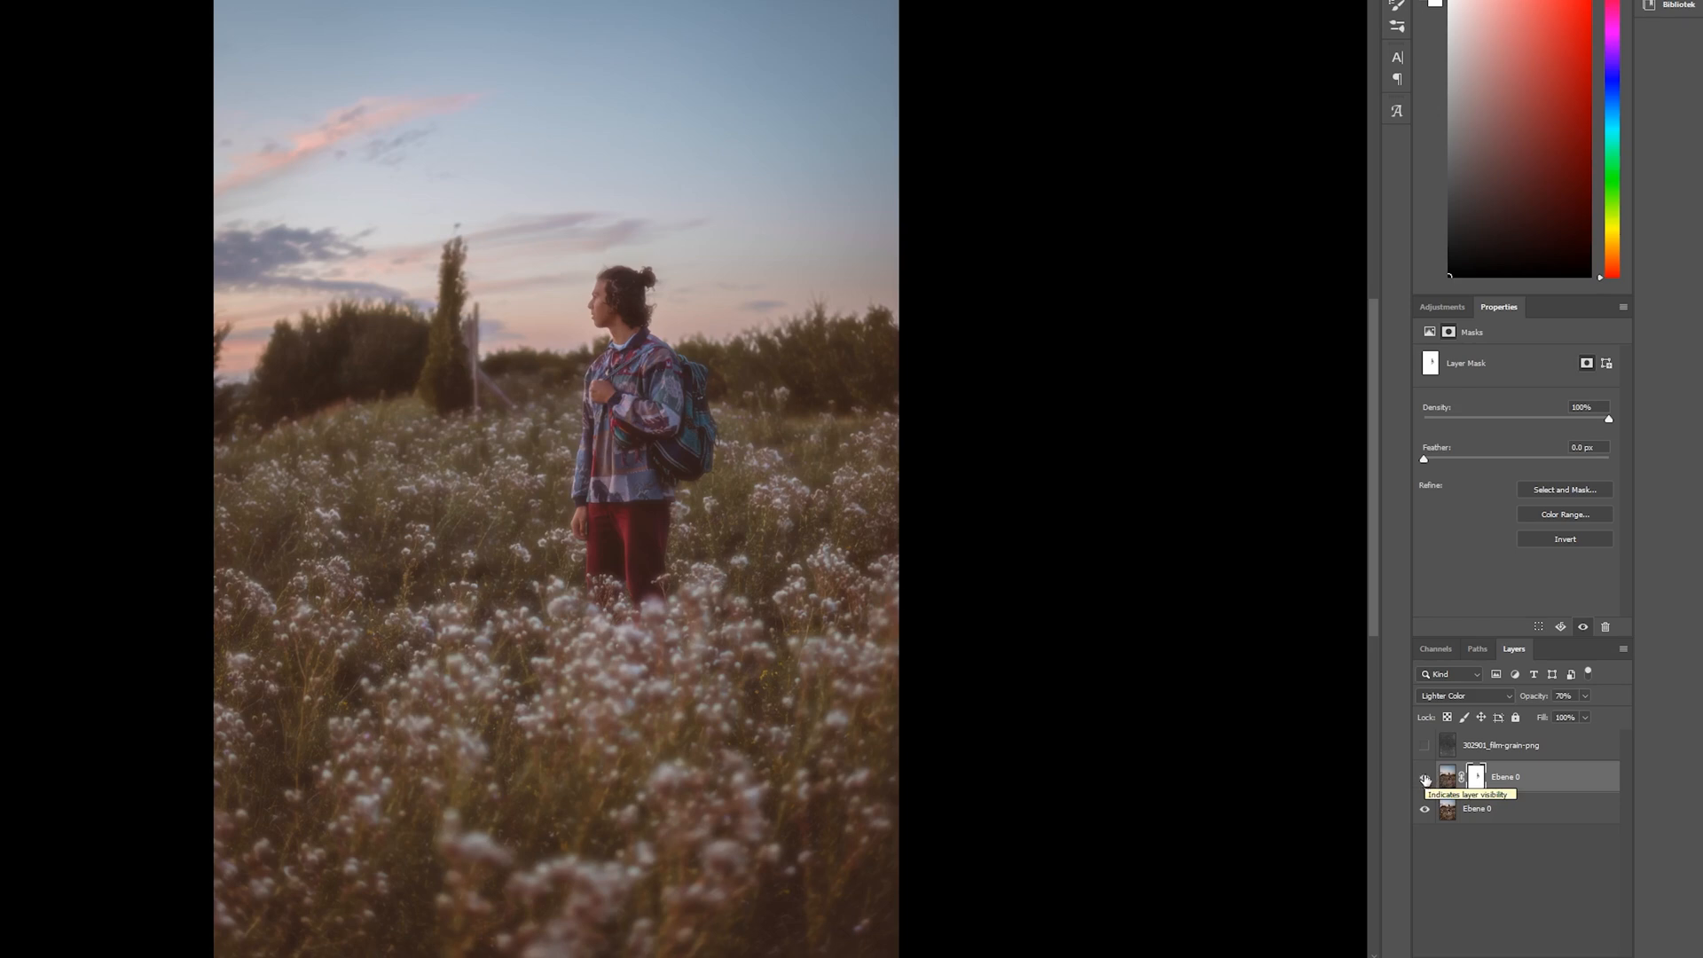
- Toggle the visibility of the masked Ebene 0 layer to compare the image with and without the glow
left_click(1424, 781)
left_click(1425, 781)
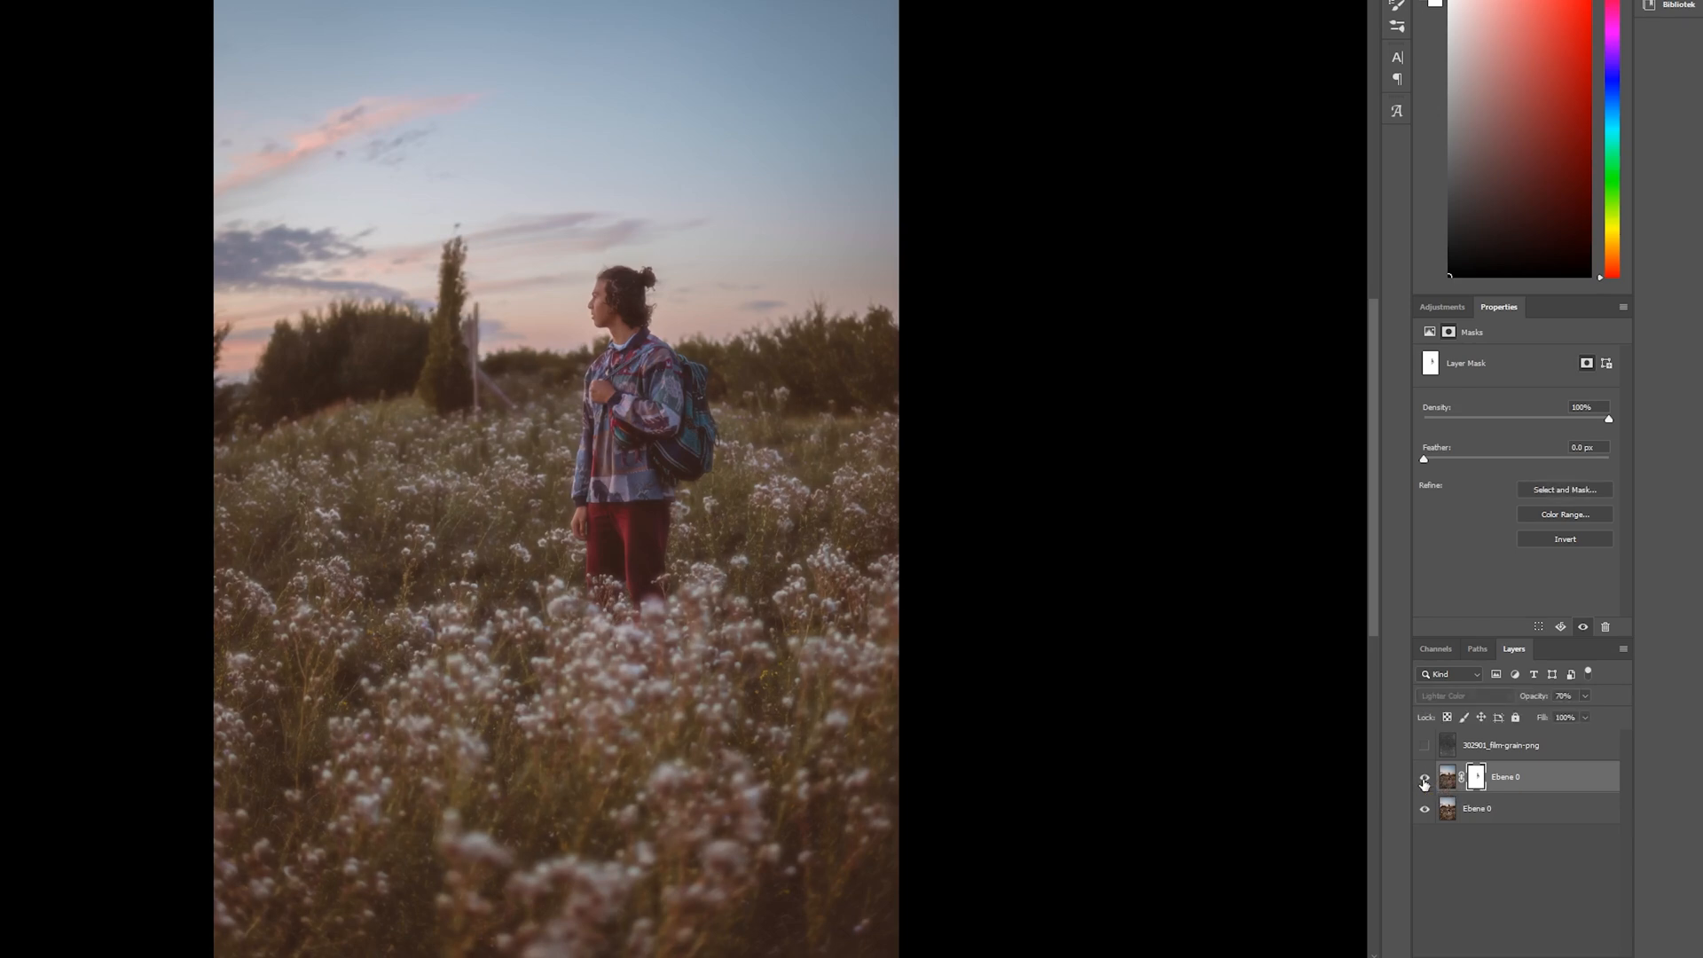
left_click(1425, 782)
left_click(1425, 781)
left_click(1425, 781)
scroll(804, 593, "down", 2)
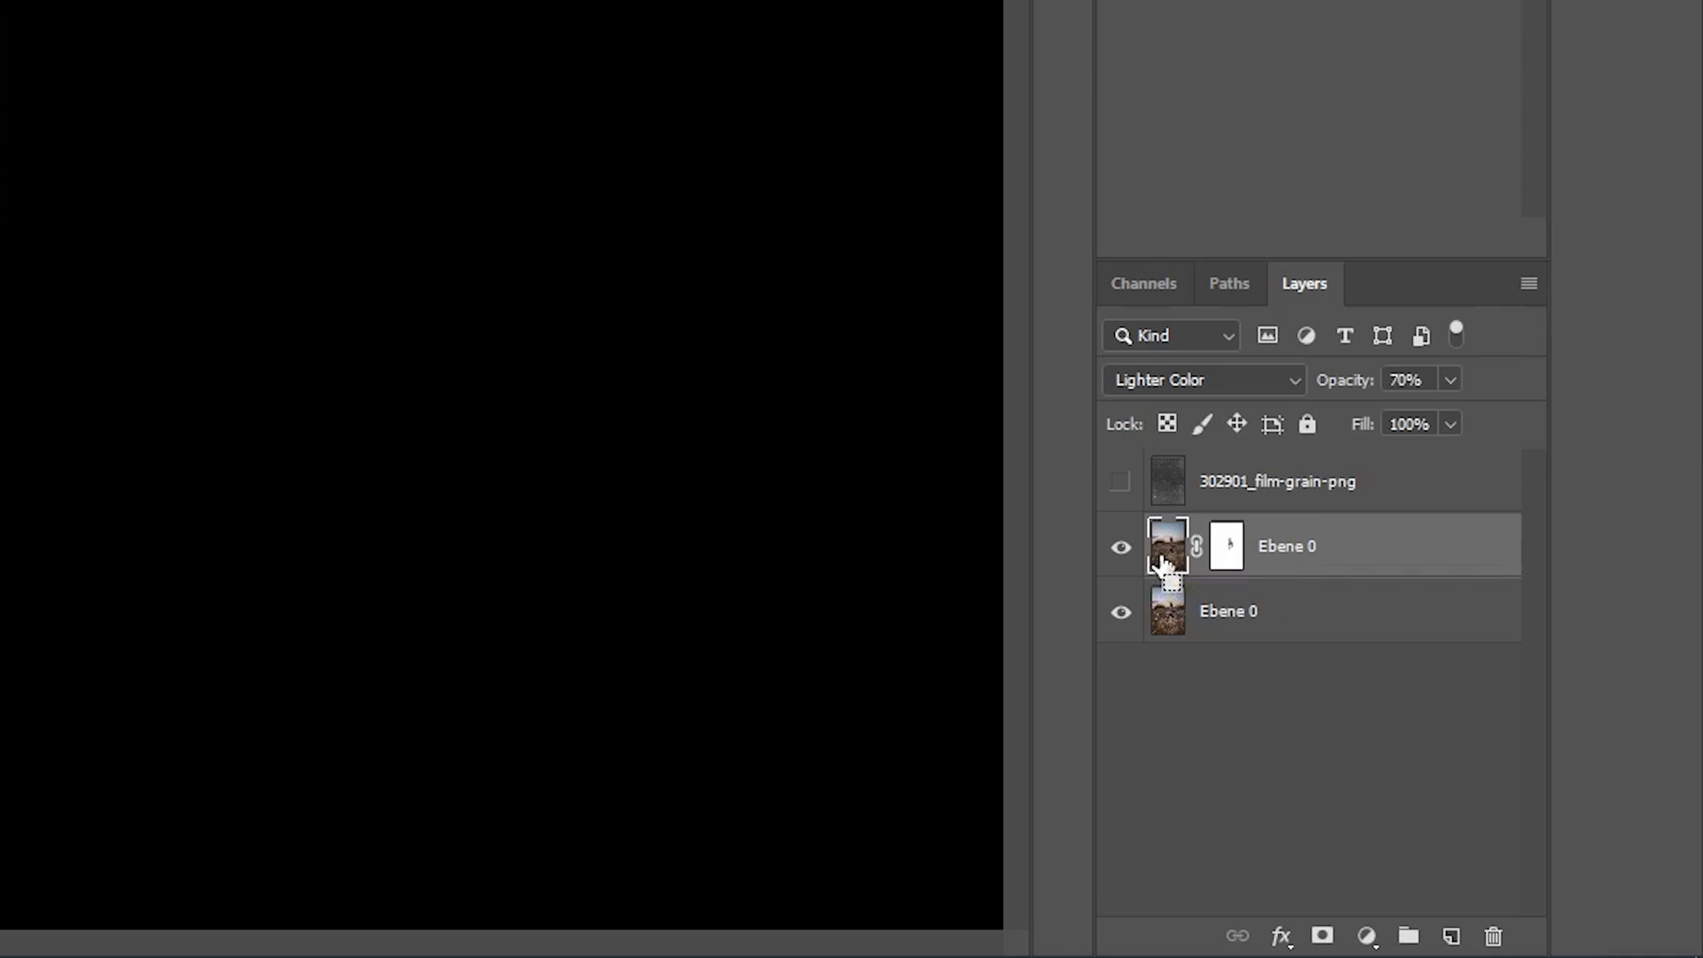
- Stamp all visible layers into a new layer above the masked Ebene 0 and apply a Motion Blur at 90° with a 190-pixel distance
key("ctrl+alt+shift+e")
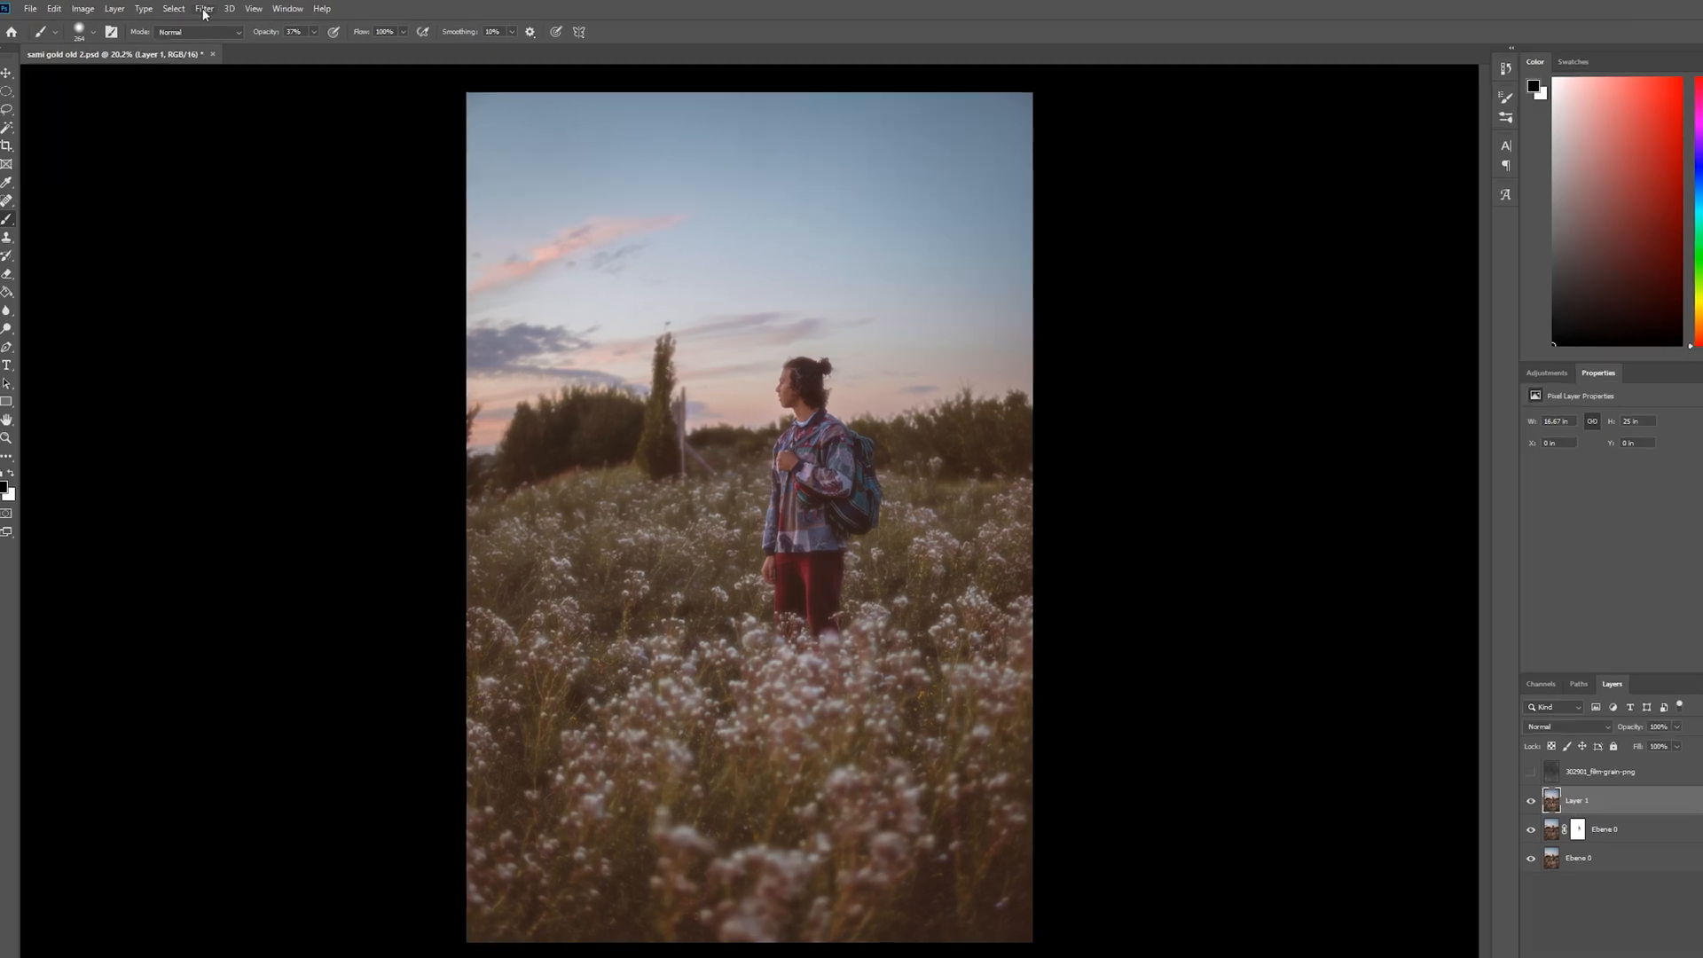
left_click(201, 8)
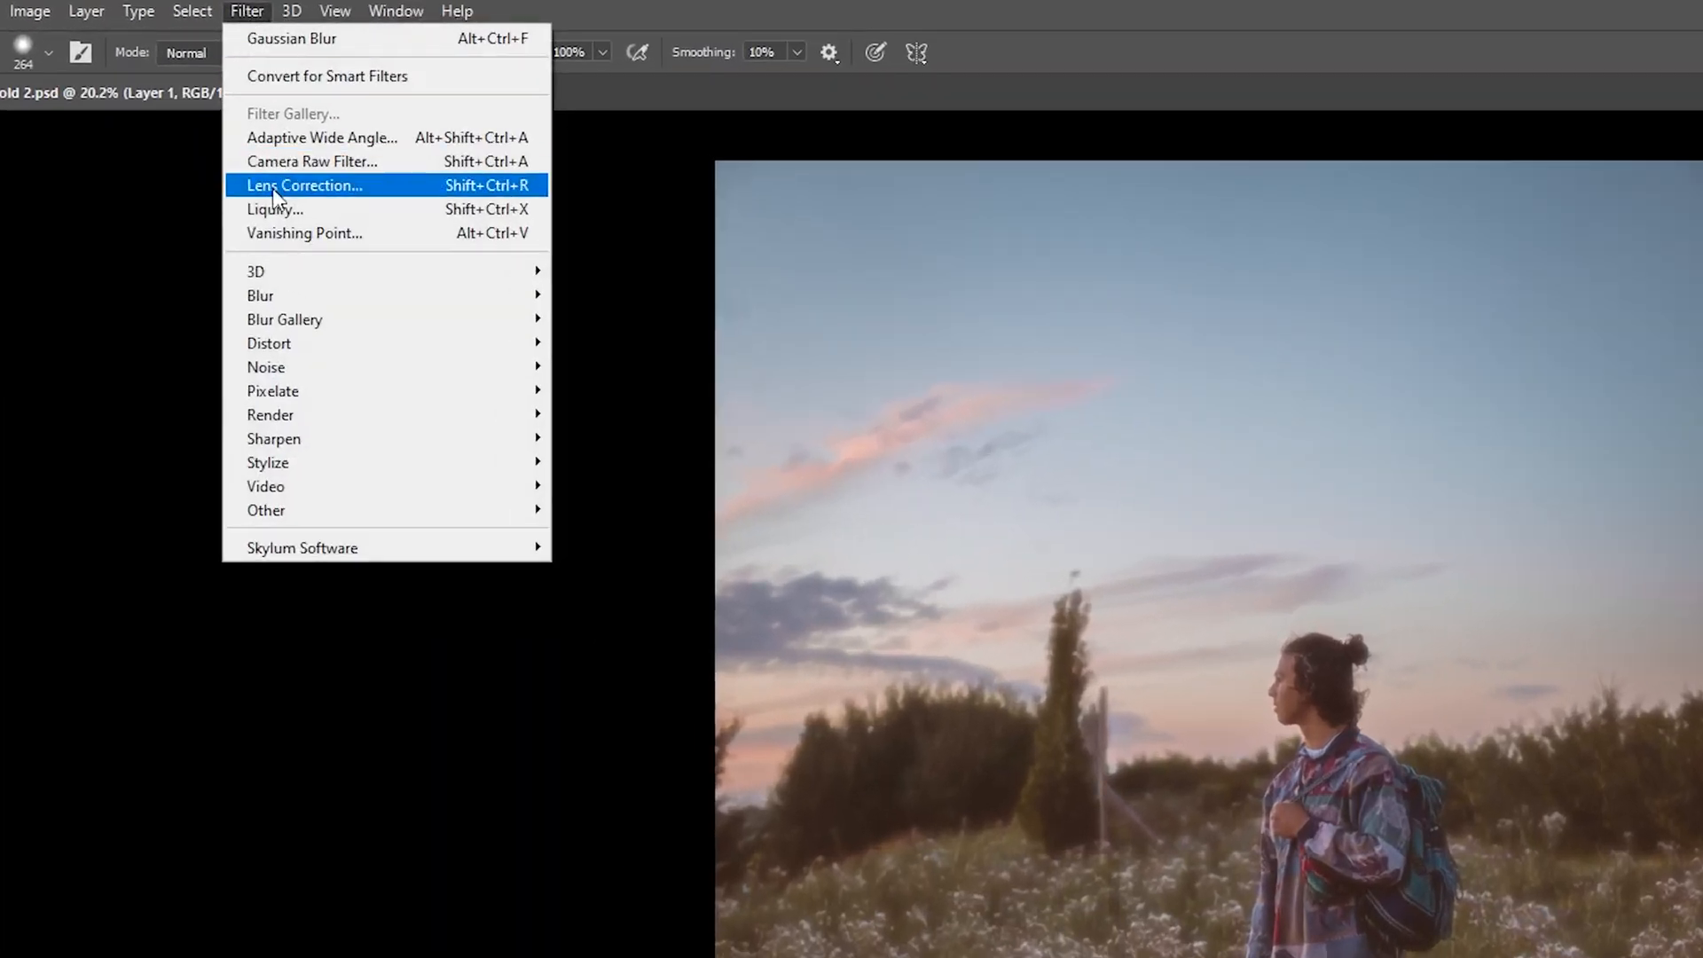
mouse_move(359, 301)
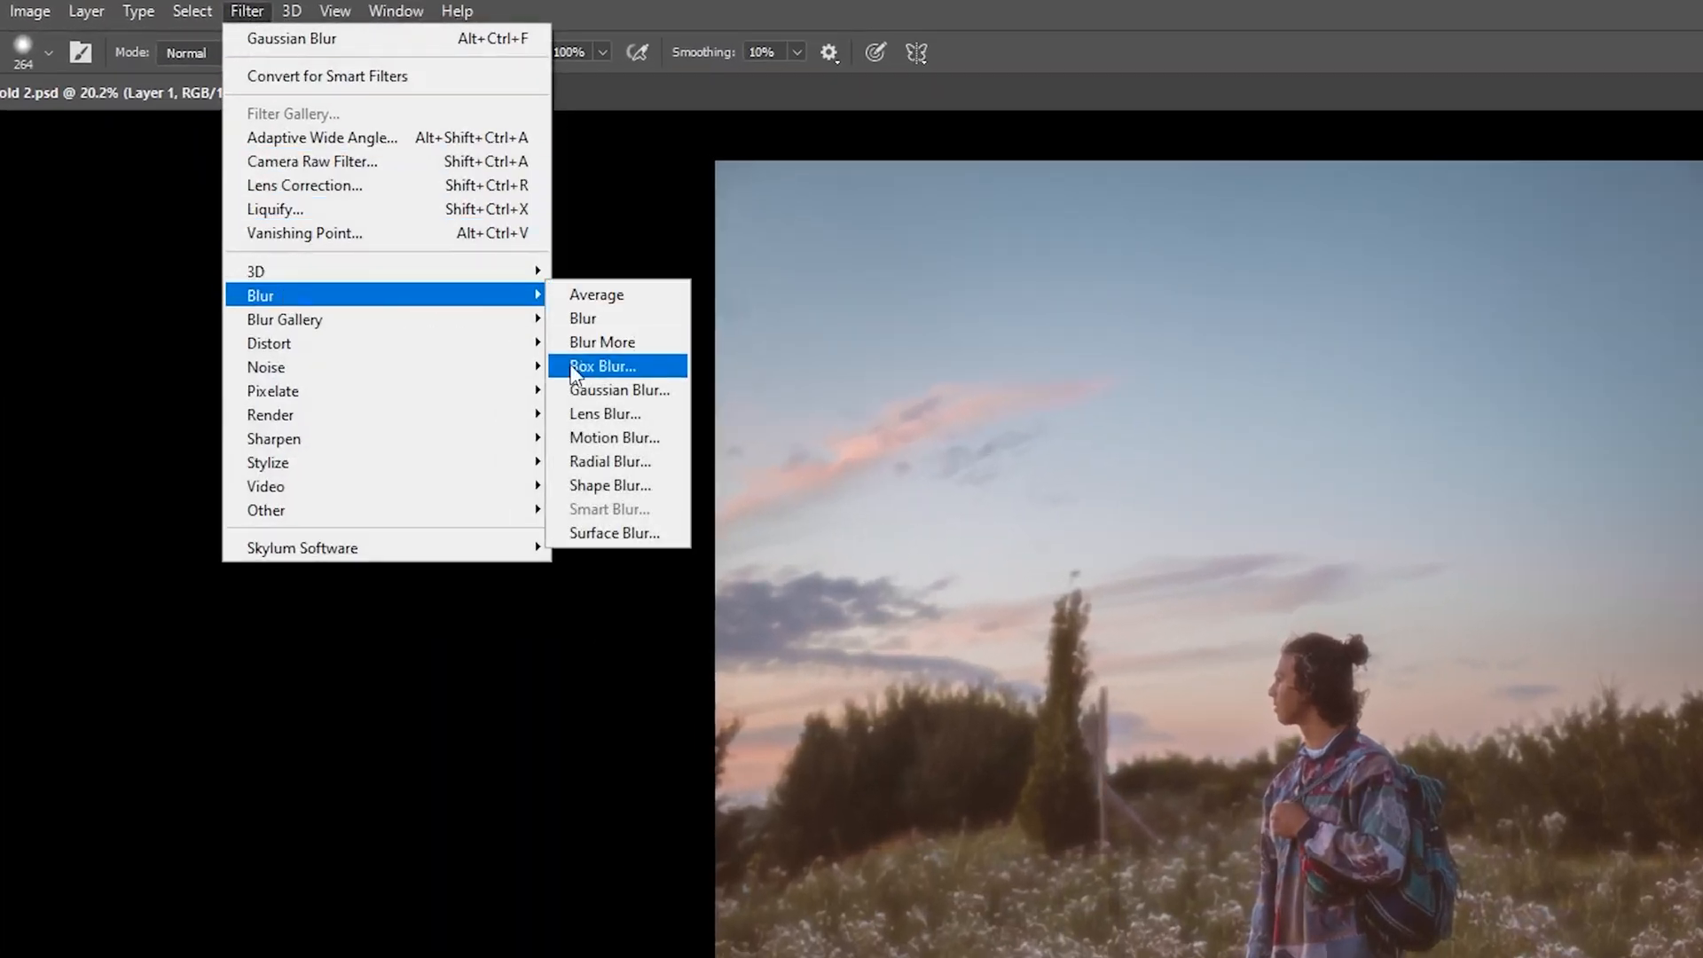
left_click(603, 438)
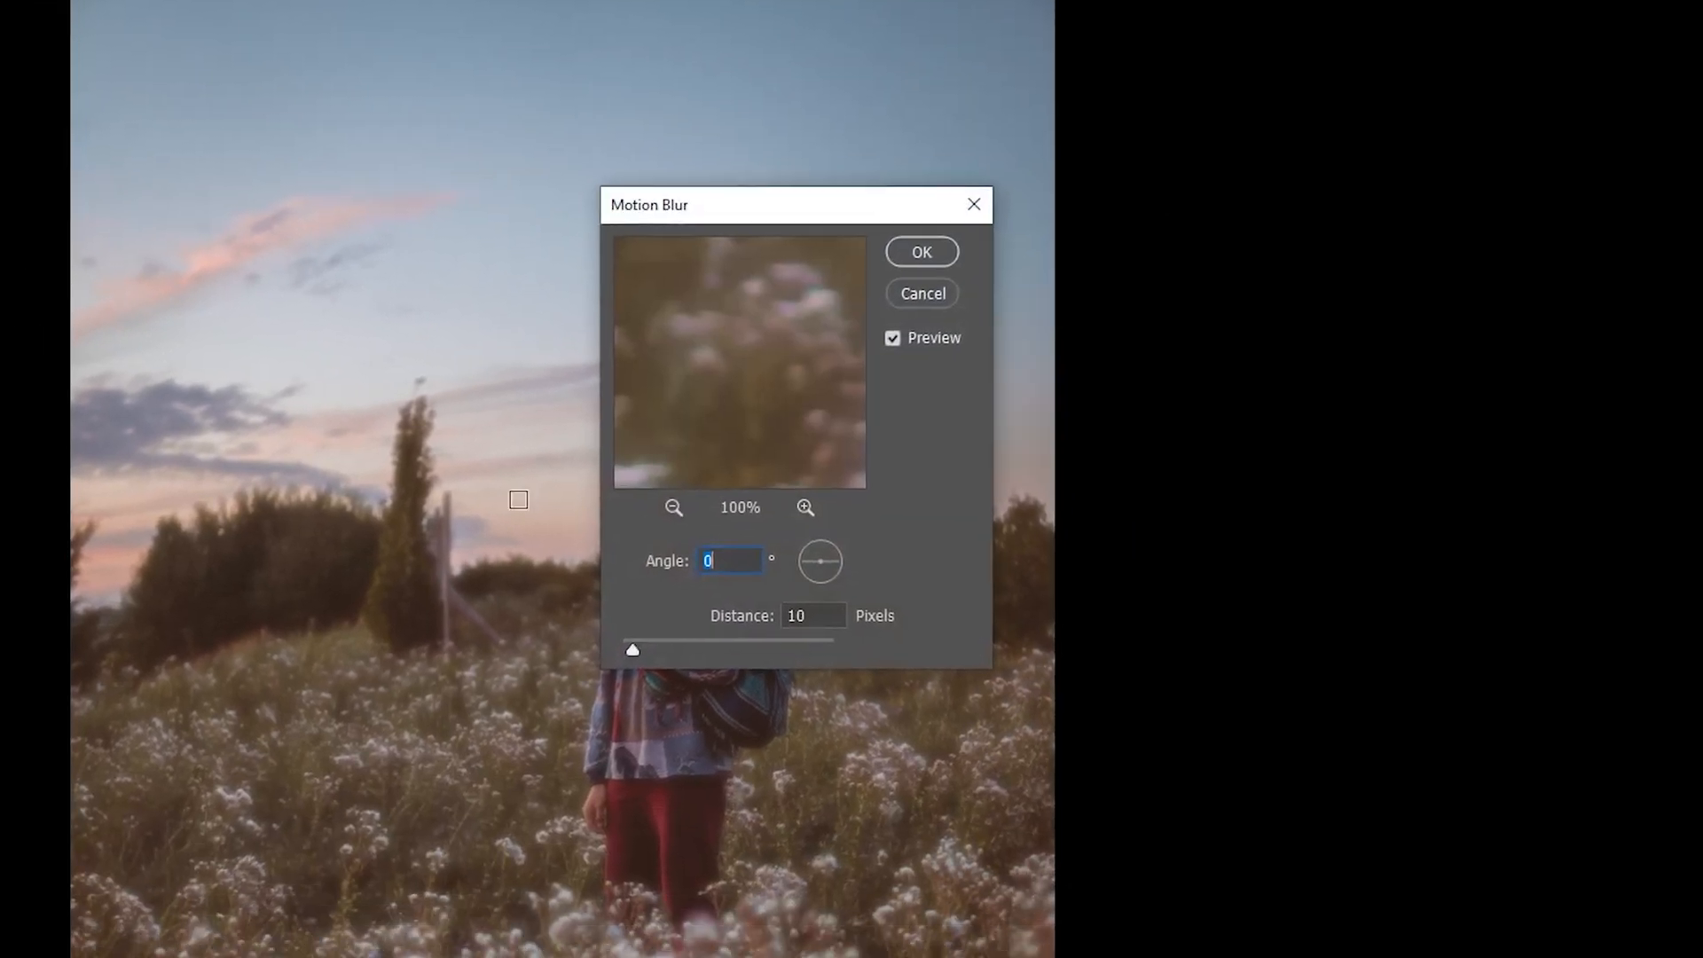
left_click_drag(811, 208, 954, 168)
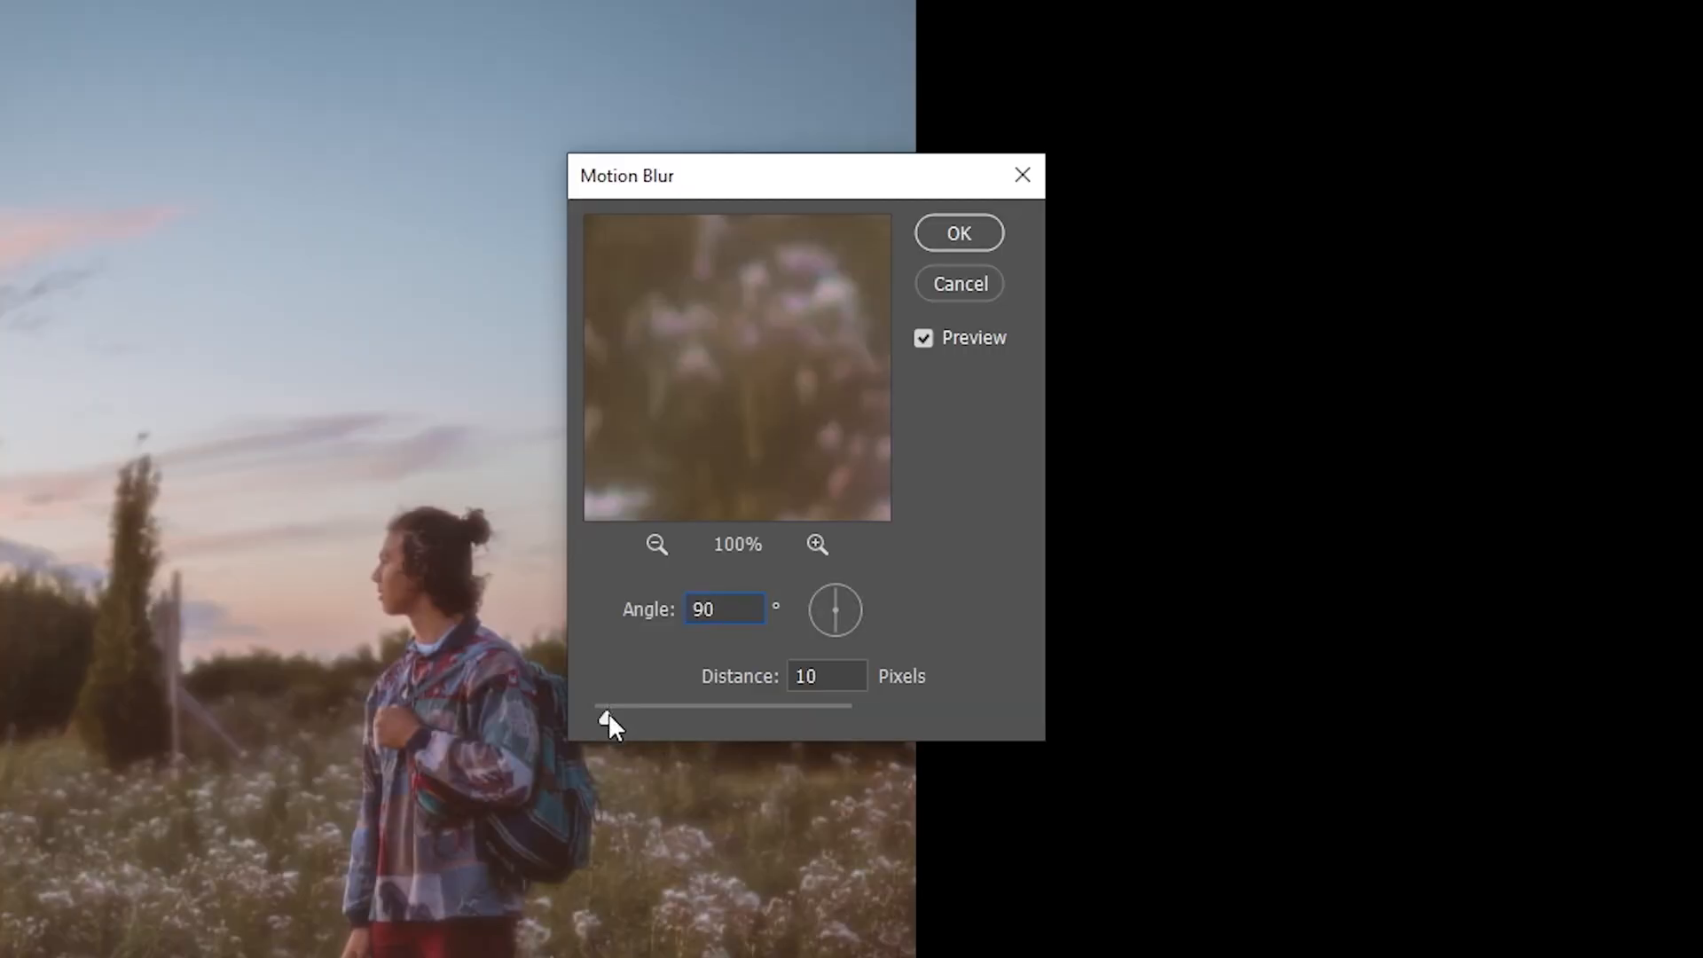
left_click_drag(607, 718, 673, 721)
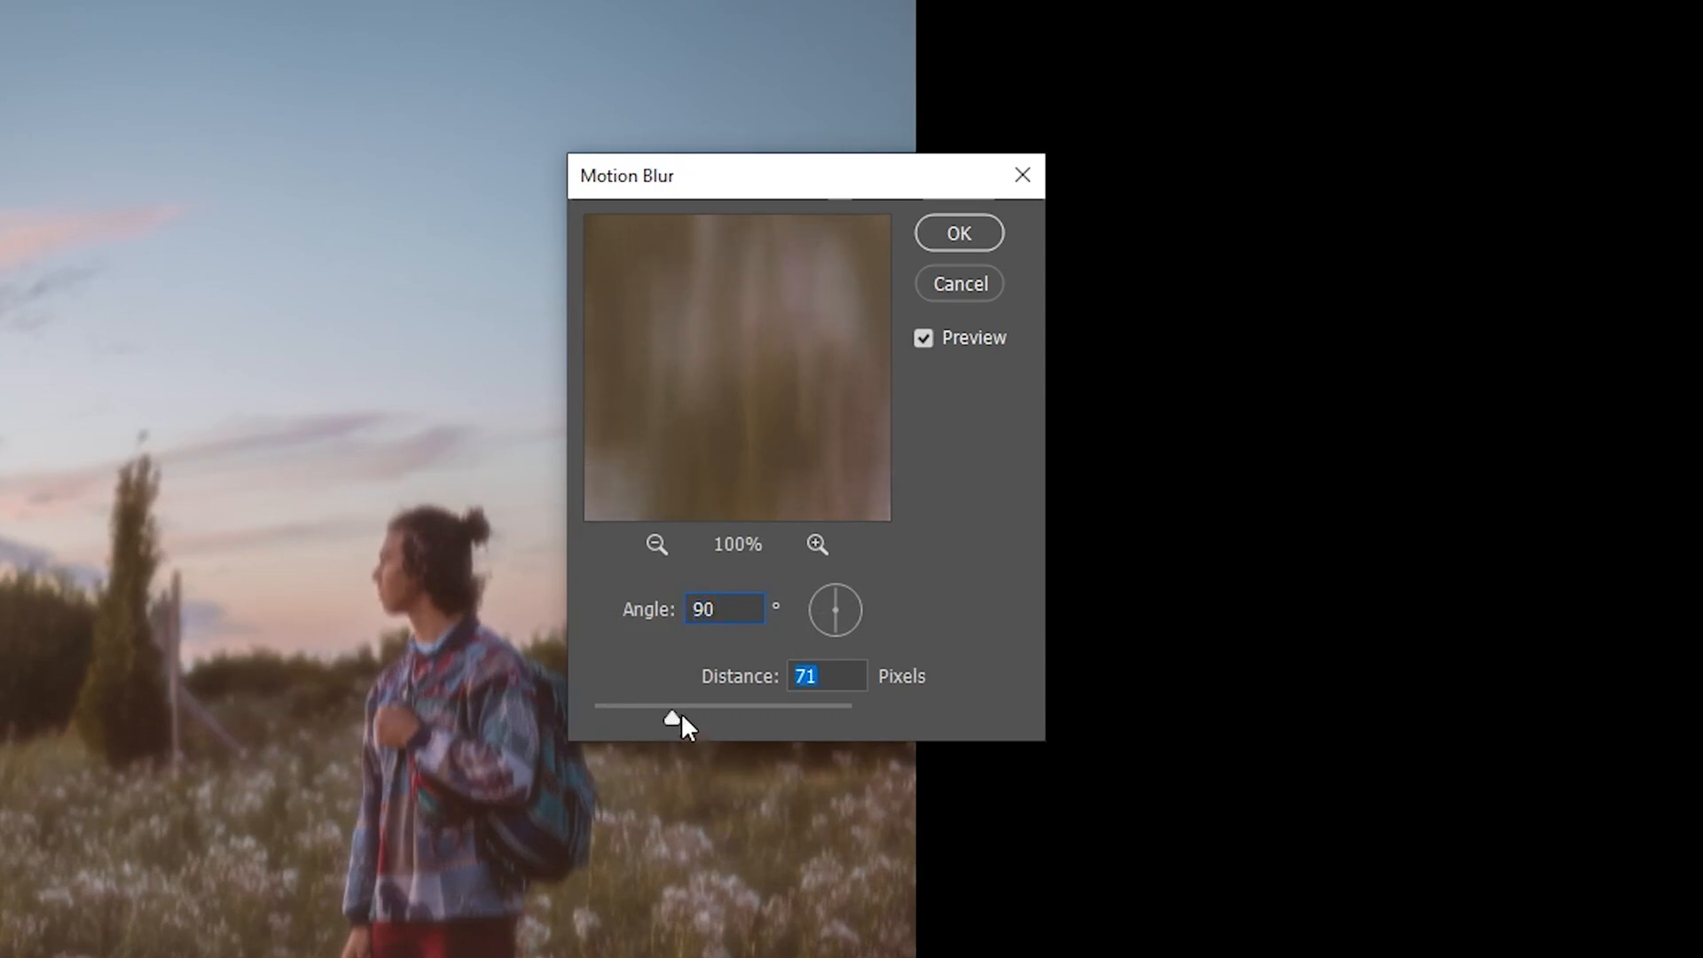
left_click_drag(672, 717, 702, 717)
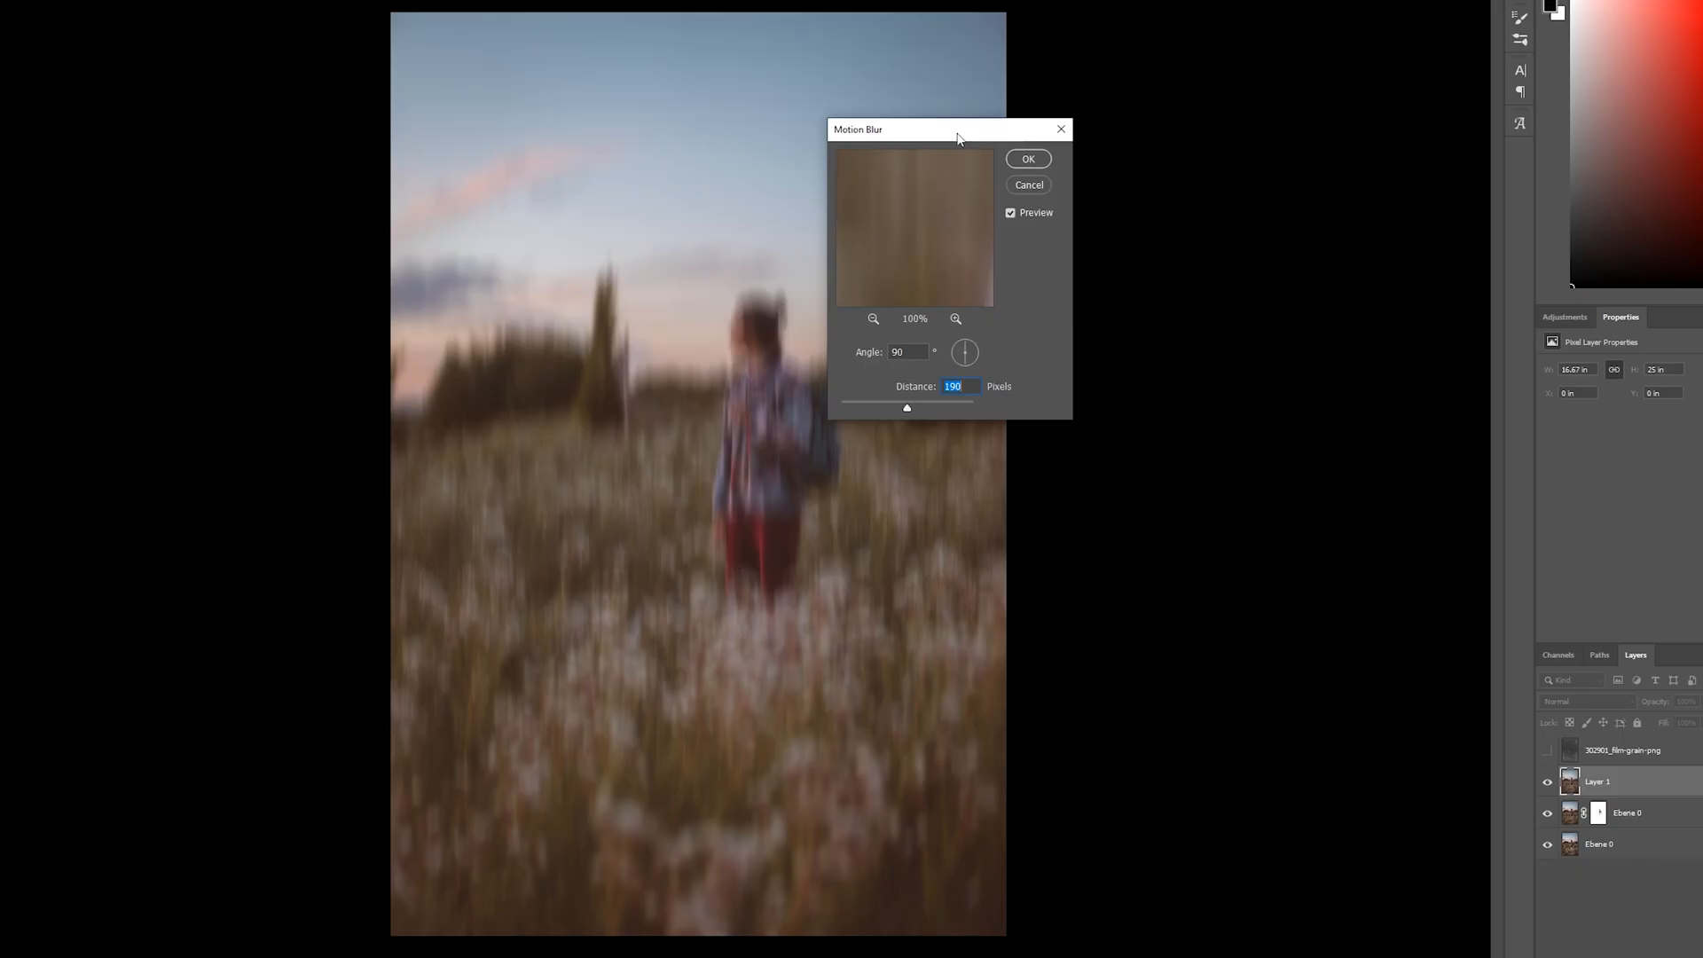
left_click_drag(985, 133, 910, 157)
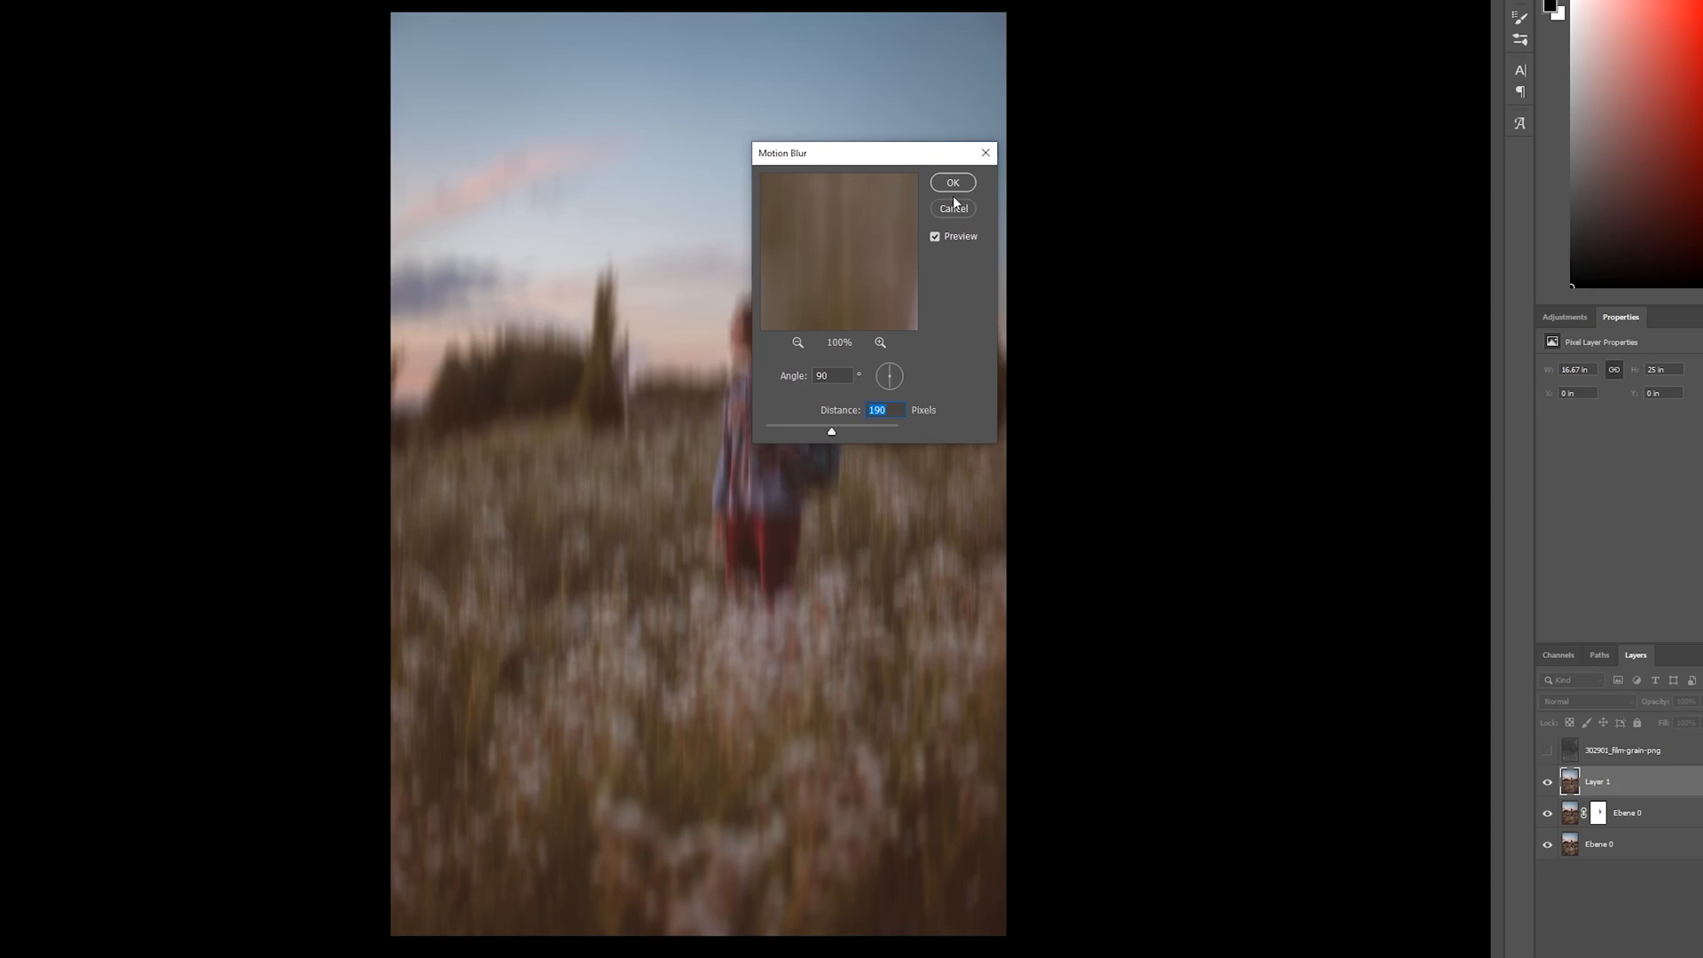
left_click(953, 182)
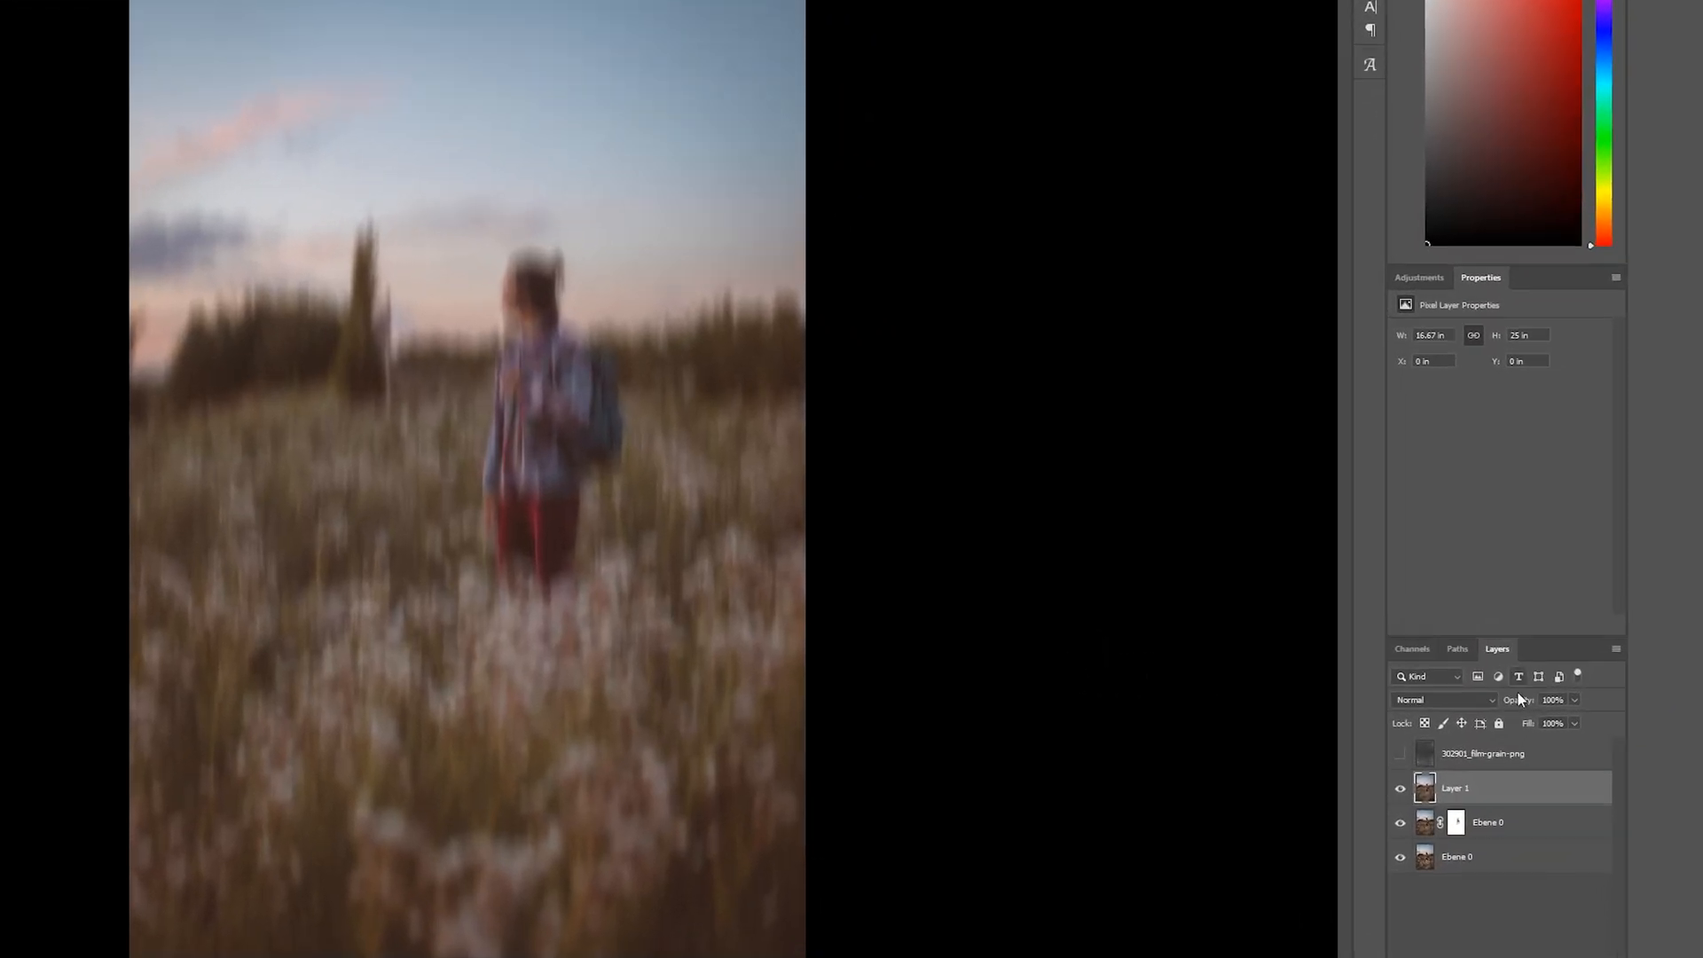
- Set the motion-blurred layer's blend mode to Linear Dodge (Add) and its opacity to 30%
left_click(1500, 689)
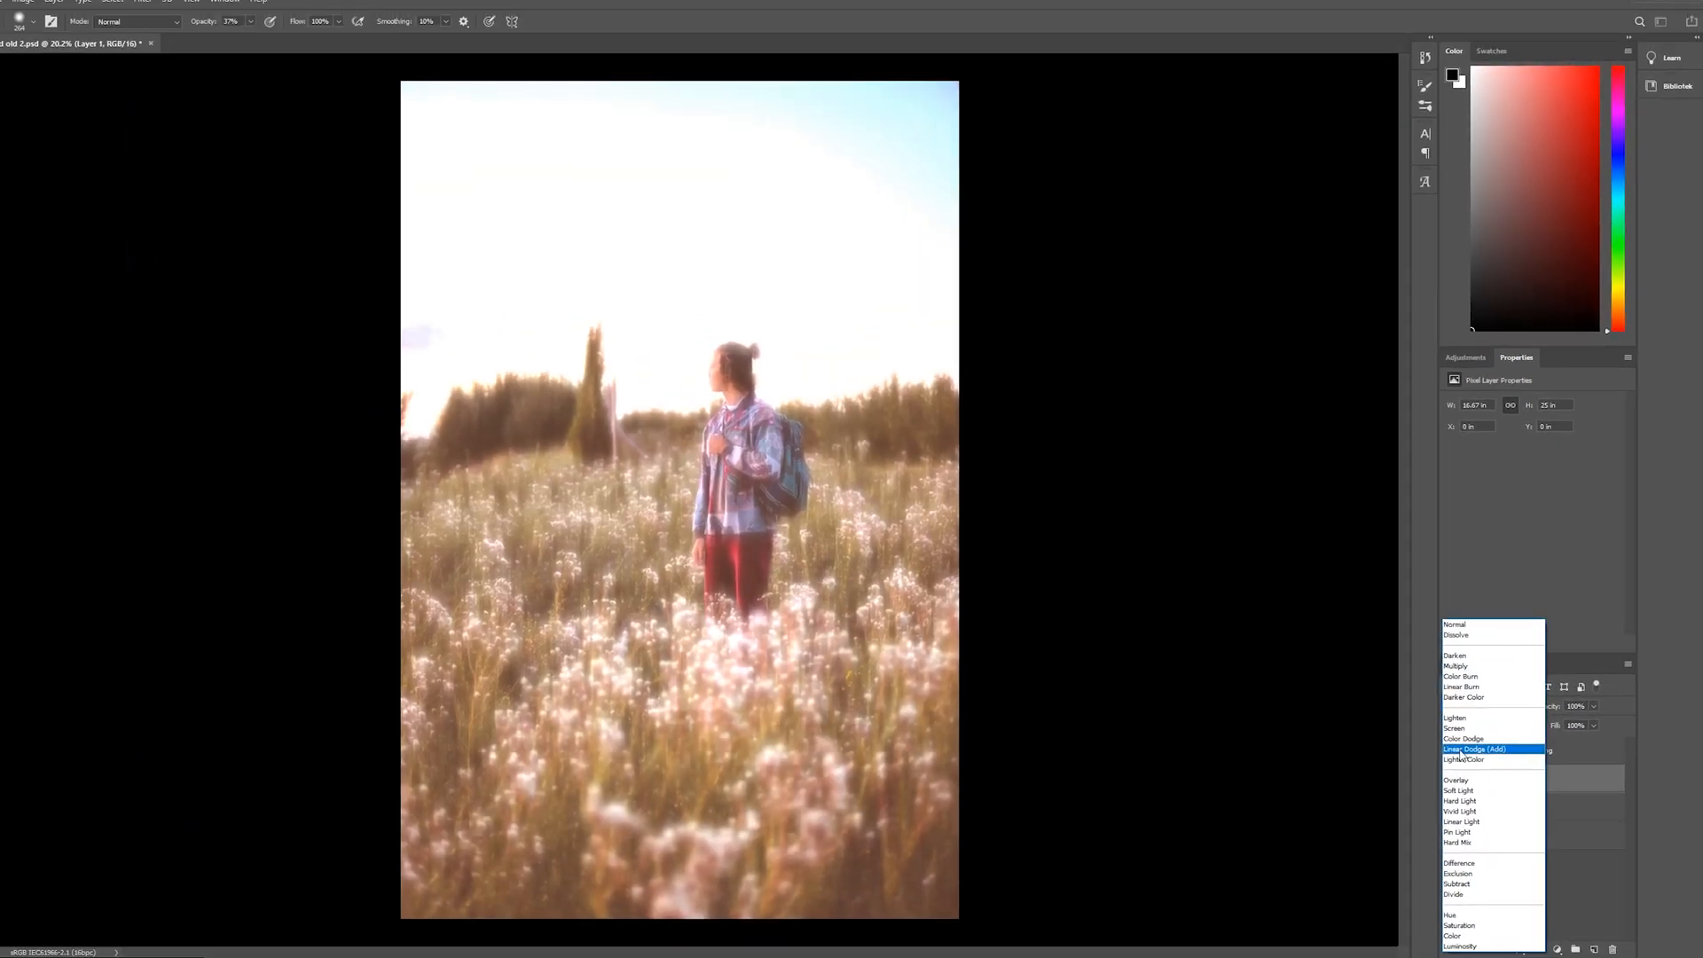
left_click(1462, 750)
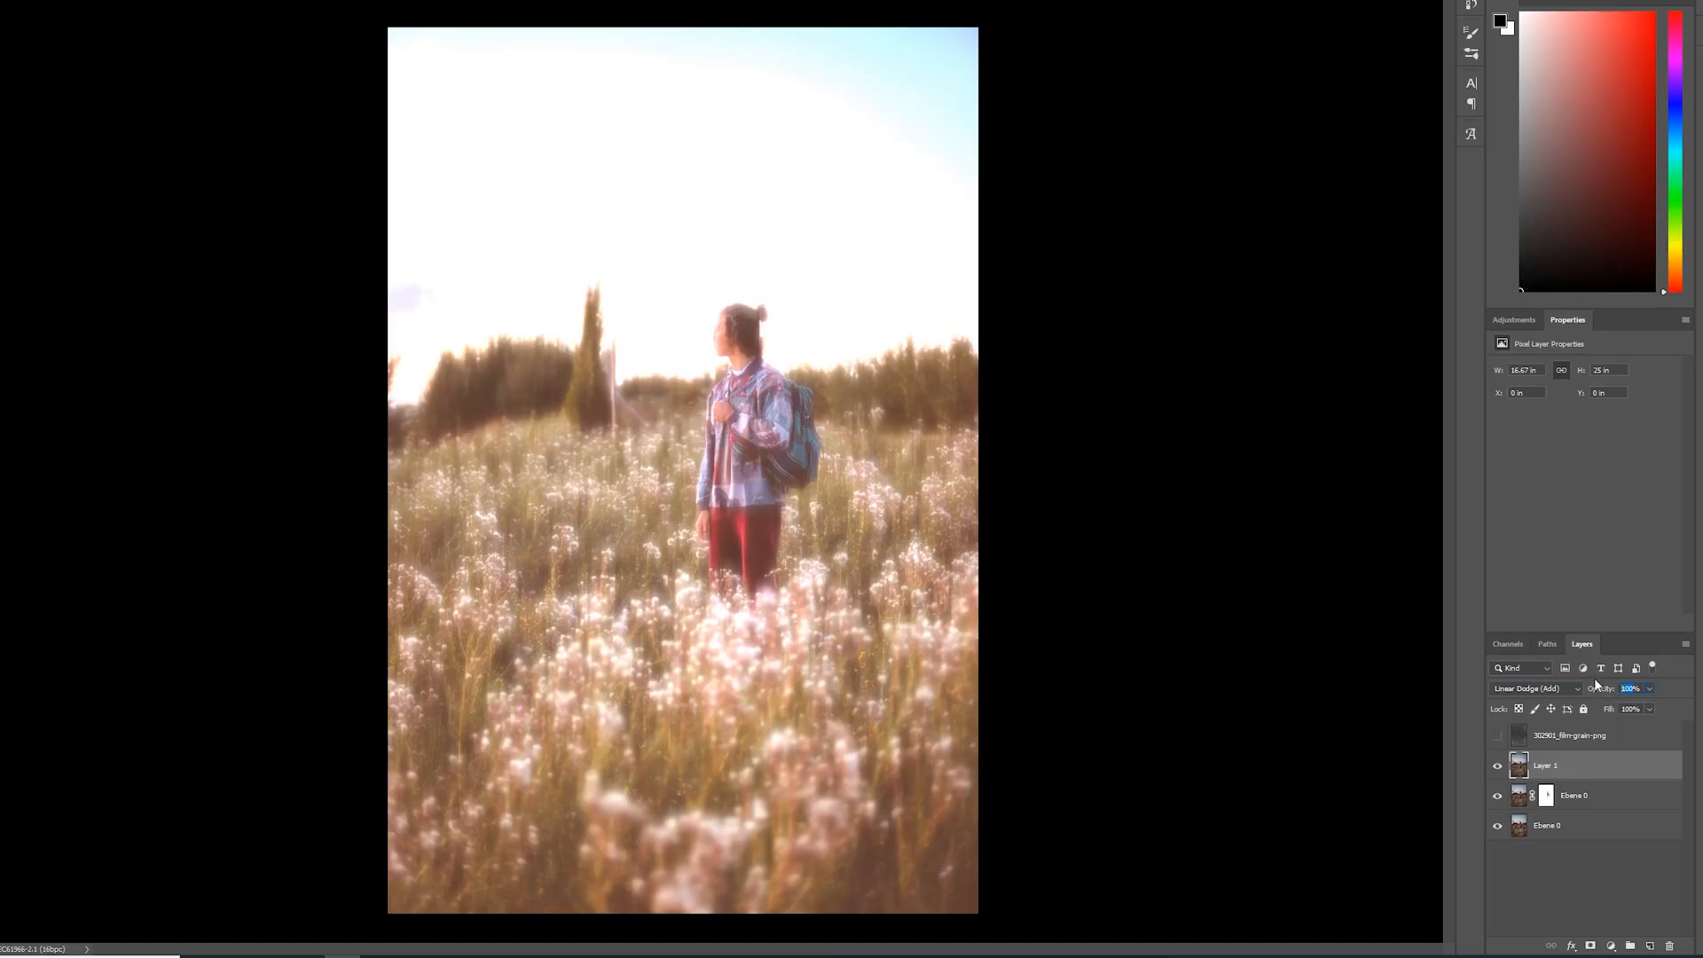
type("30")
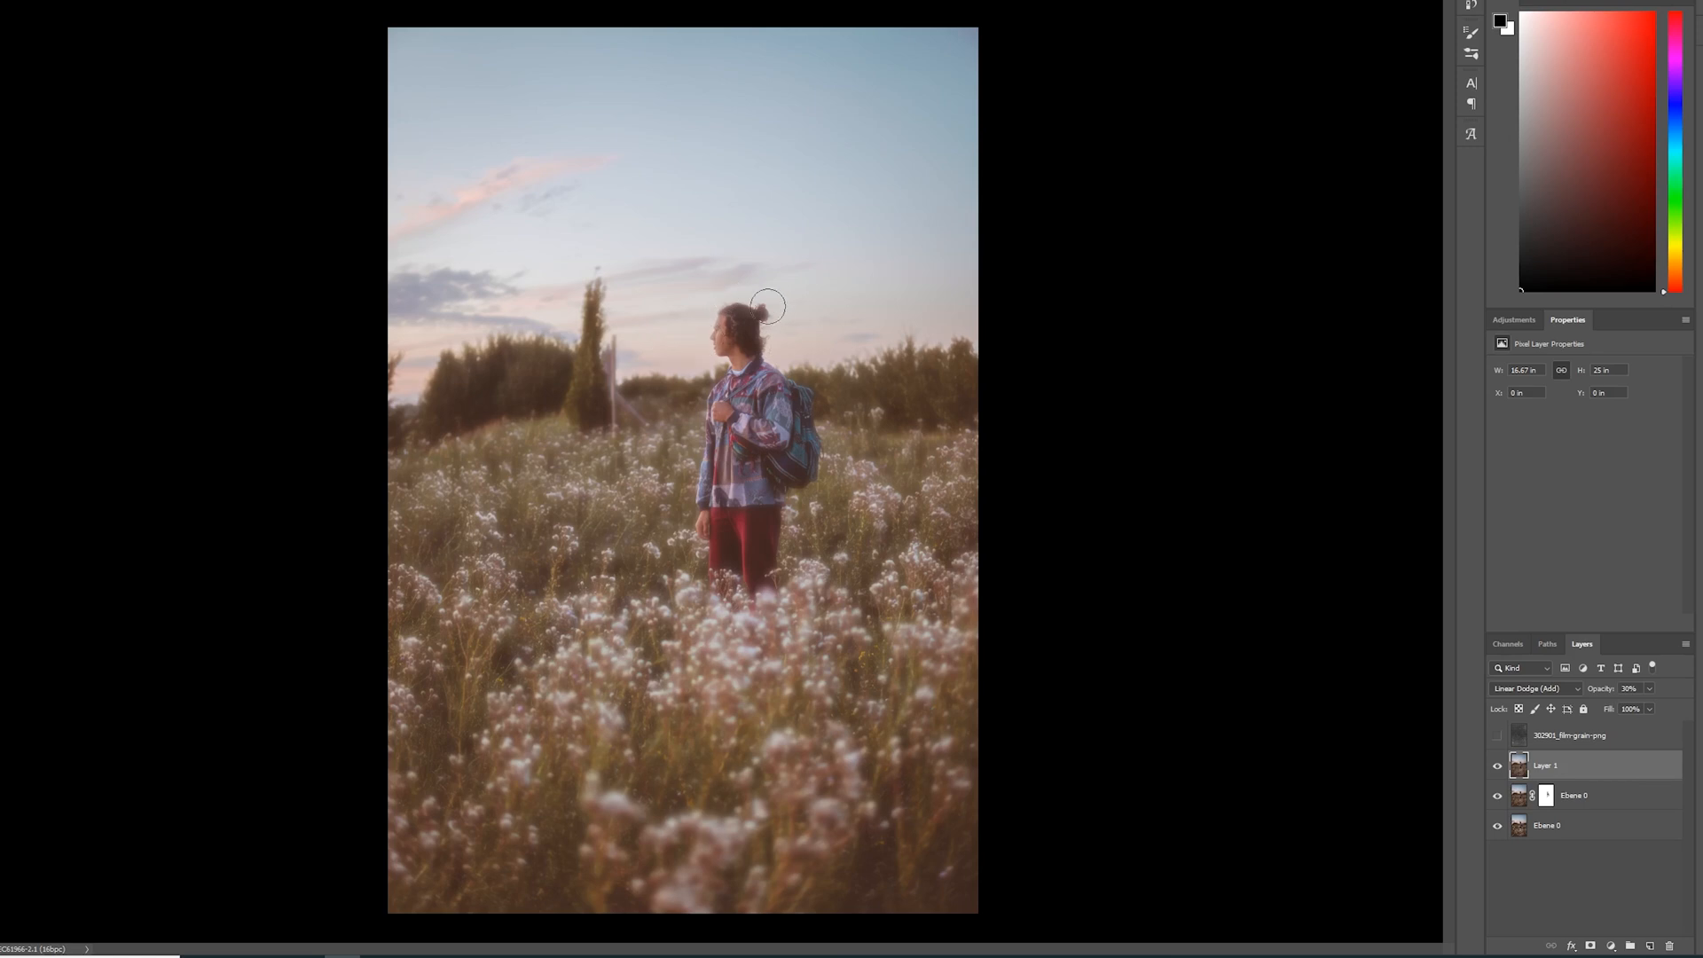
- Add a layer mask to Layer 1 and paint over the sky with a large soft black brush to soften the blur glow
left_click(1499, 766)
left_click_drag(777, 344, 839, 347)
left_click(1592, 946)
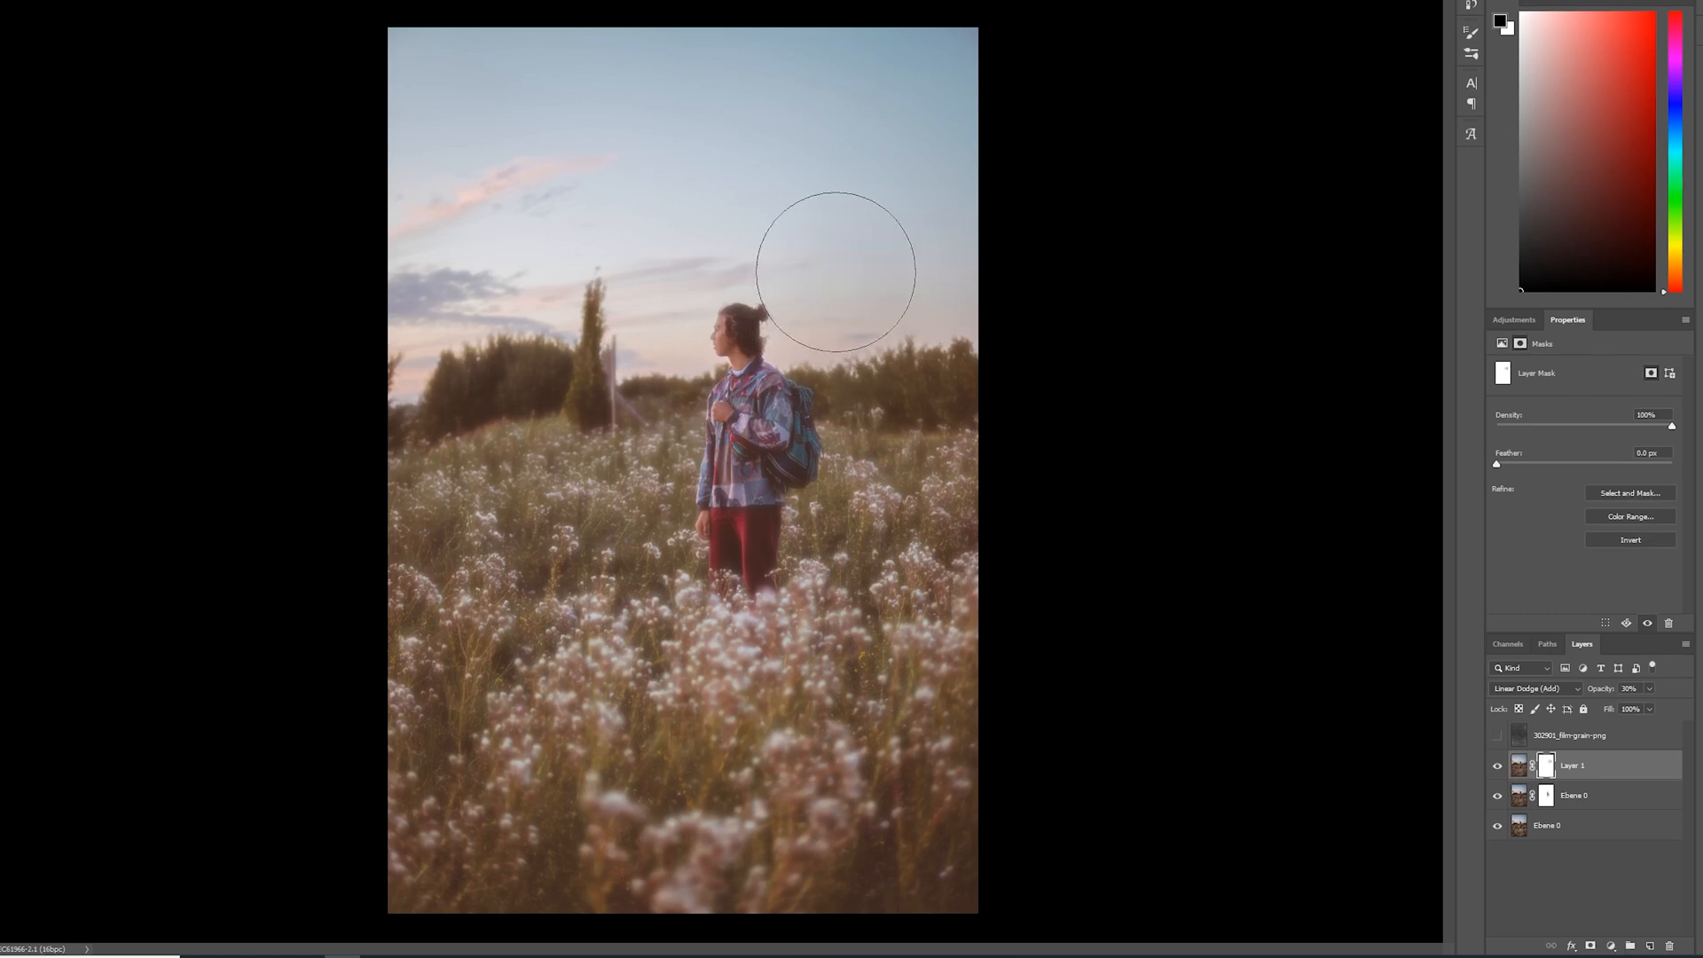
left_click_drag(829, 254, 859, 256)
mouse_move(569, 279)
left_mouse_down()
mouse_move(620, 291)
mouse_move(662, 247)
mouse_move(628, 296)
mouse_move(561, 281)
mouse_move(601, 267)
mouse_move(563, 259)
mouse_move(609, 228)
left_mouse_up()
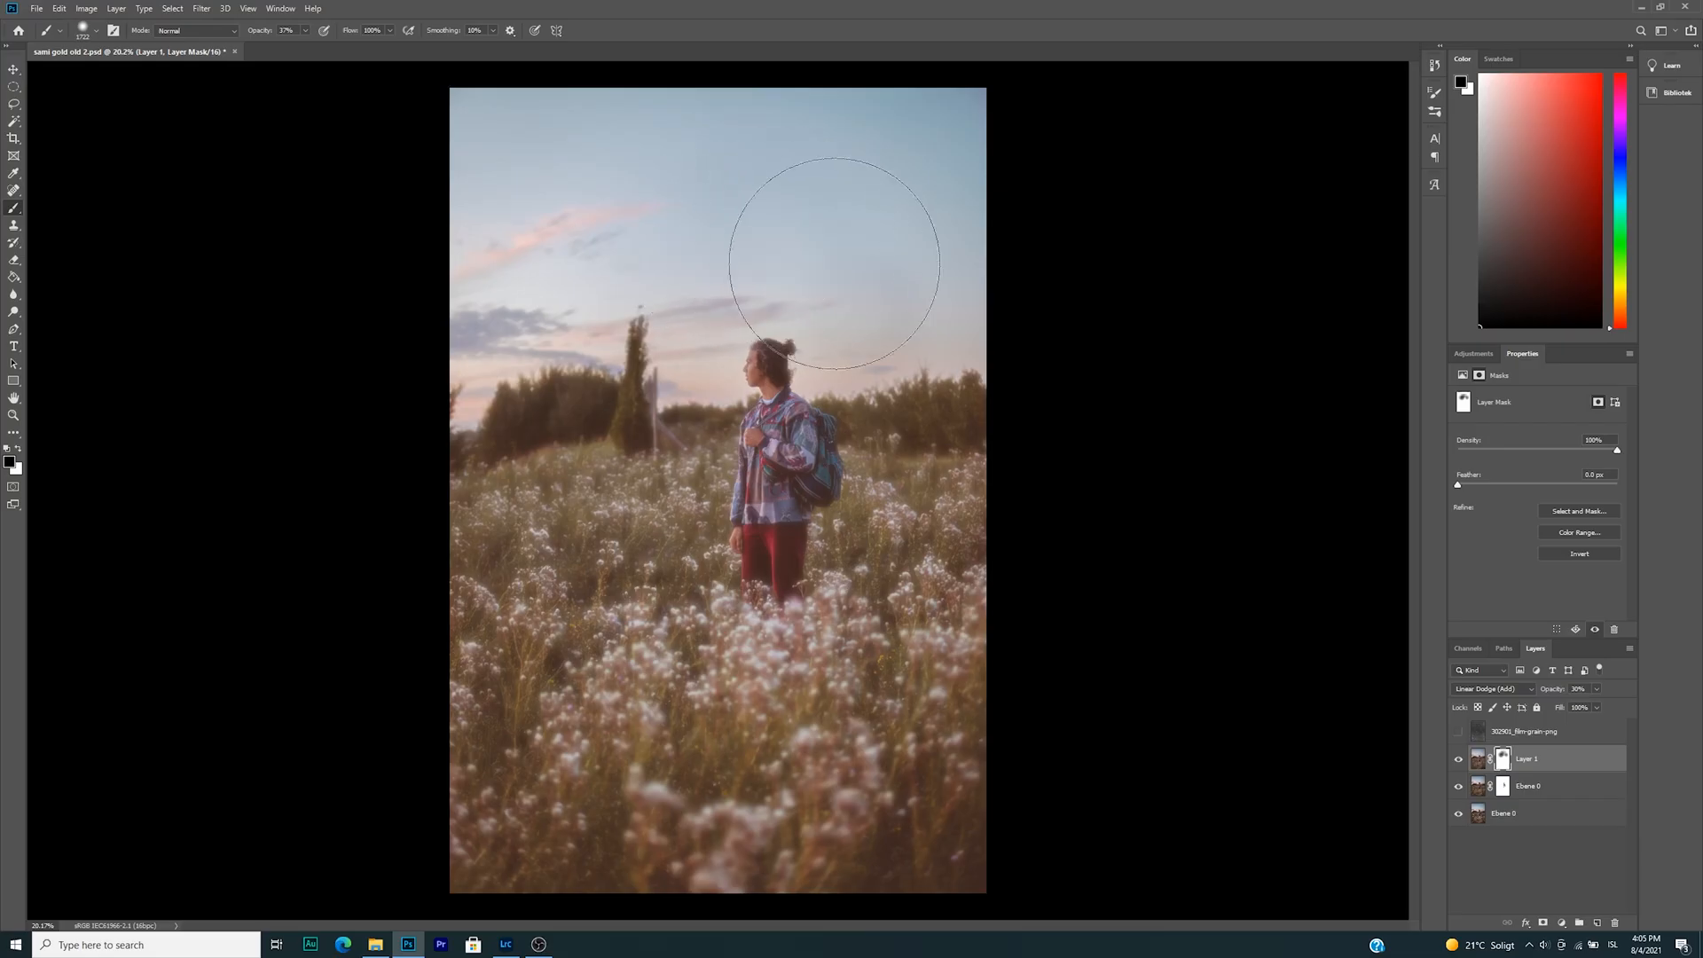
mouse_move(853, 280)
left_mouse_down()
mouse_move(873, 297)
mouse_move(832, 315)
left_mouse_up()
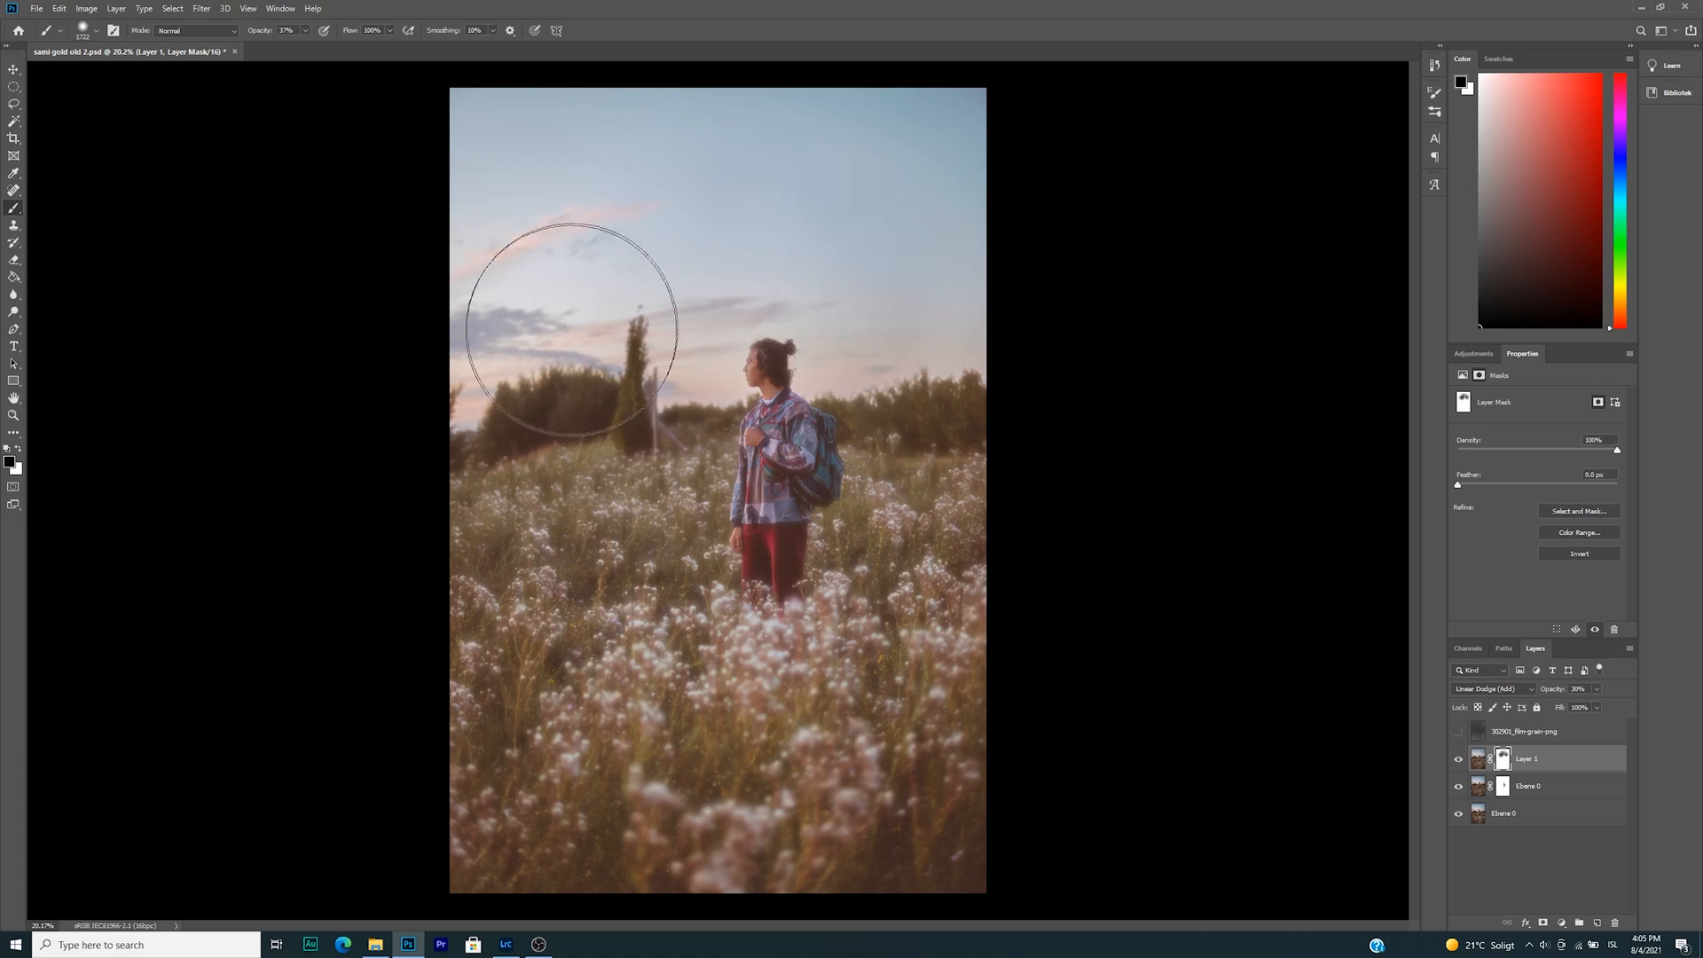
- Make the soft brush slightly smaller for painting on the Layer 1 mask
right_click(823, 258)
left_click_drag(942, 293, 949, 293)
key("Return")
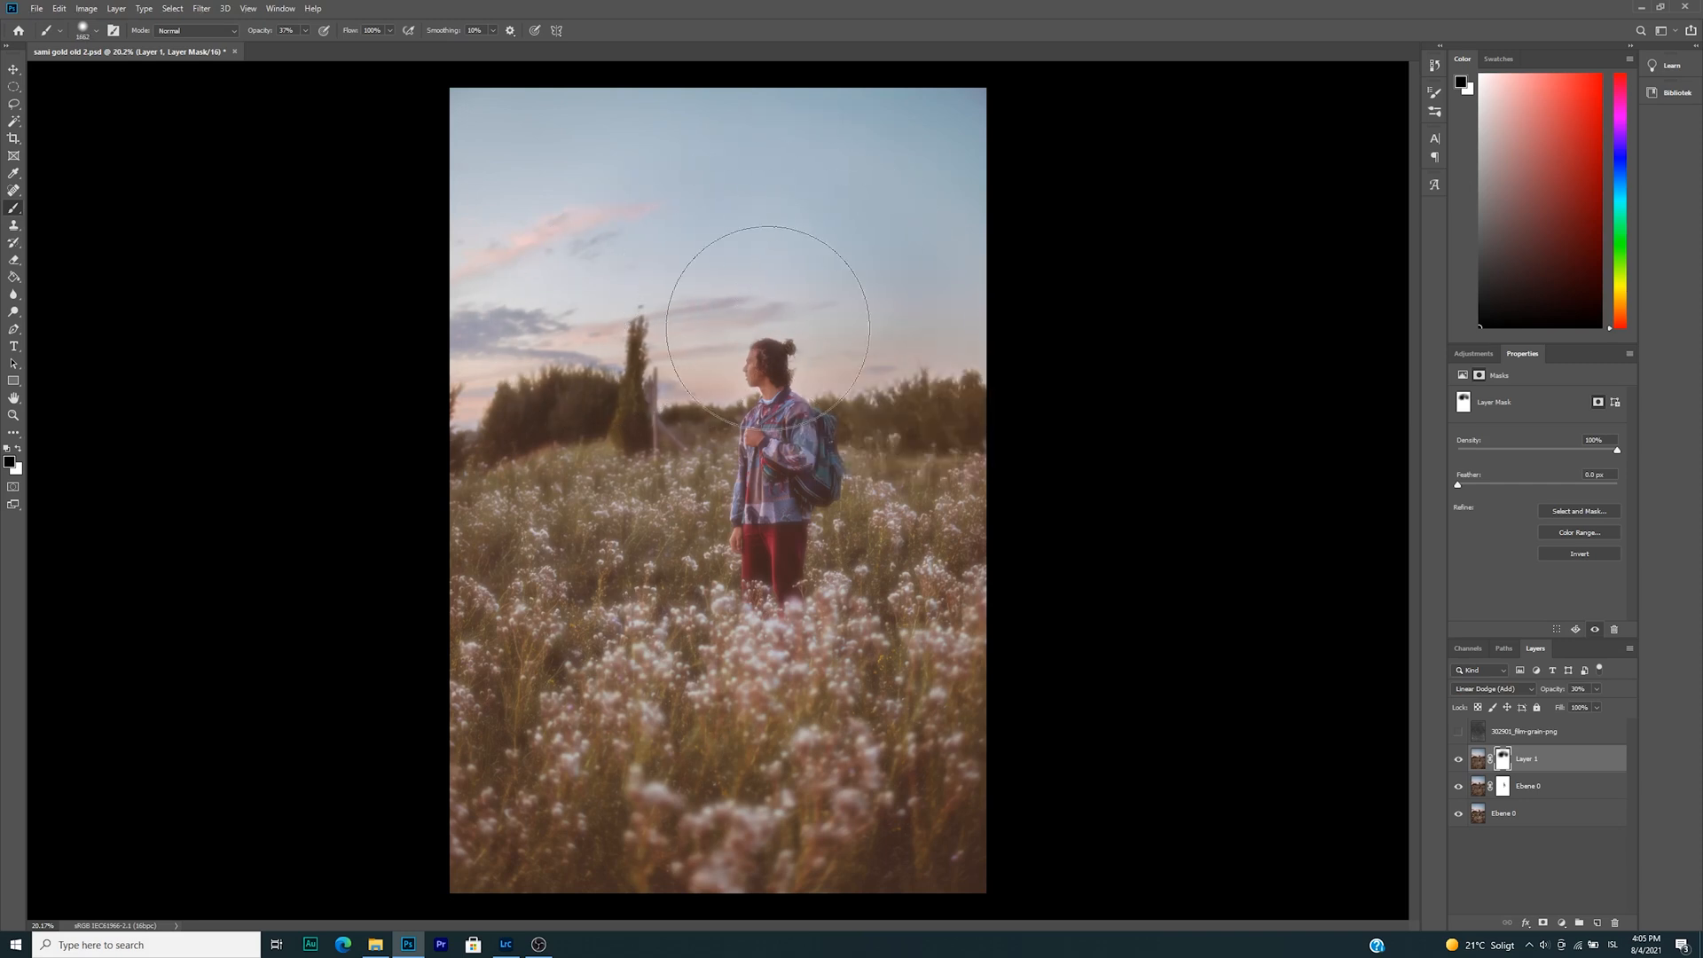
scroll(767, 328, "down", 5)
scroll(758, 400, "up", 6)
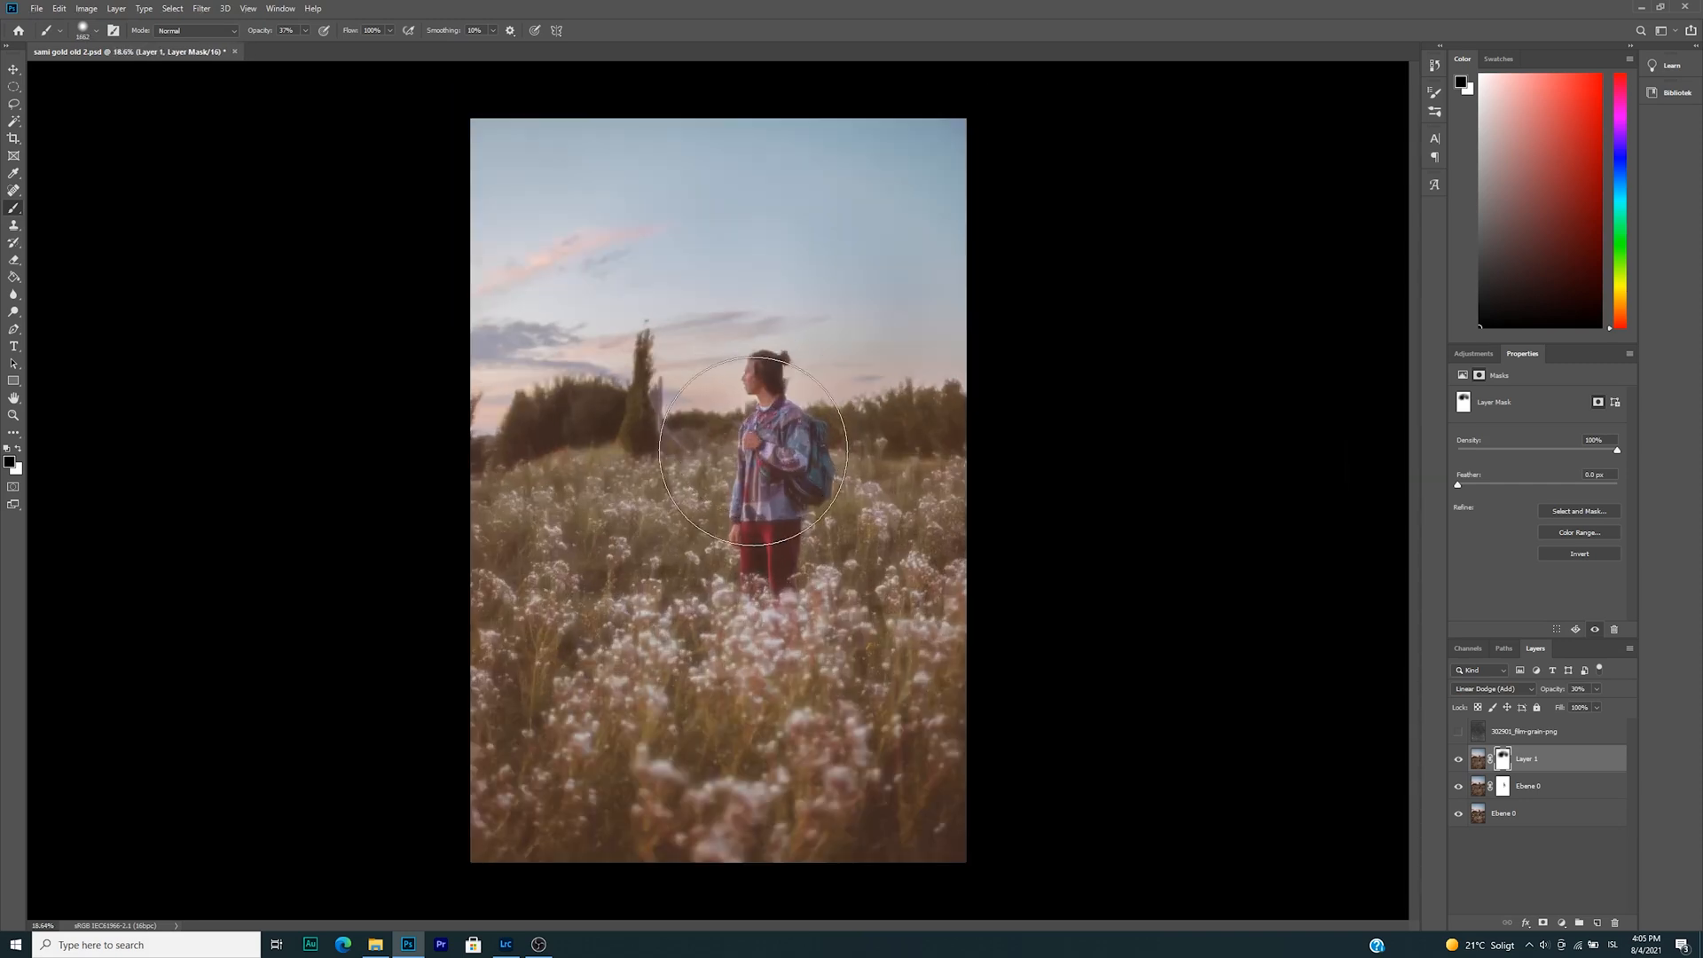